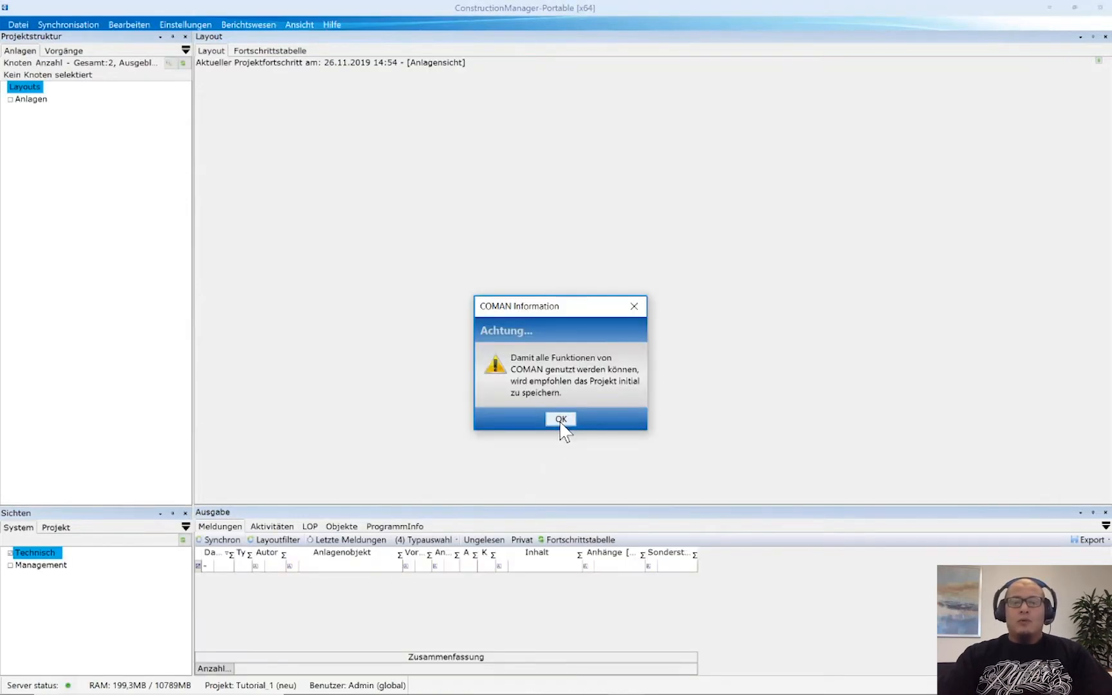
- Dismiss the save recommendation and save the project to the server under the name Tutorial_1
left_click(561, 420)
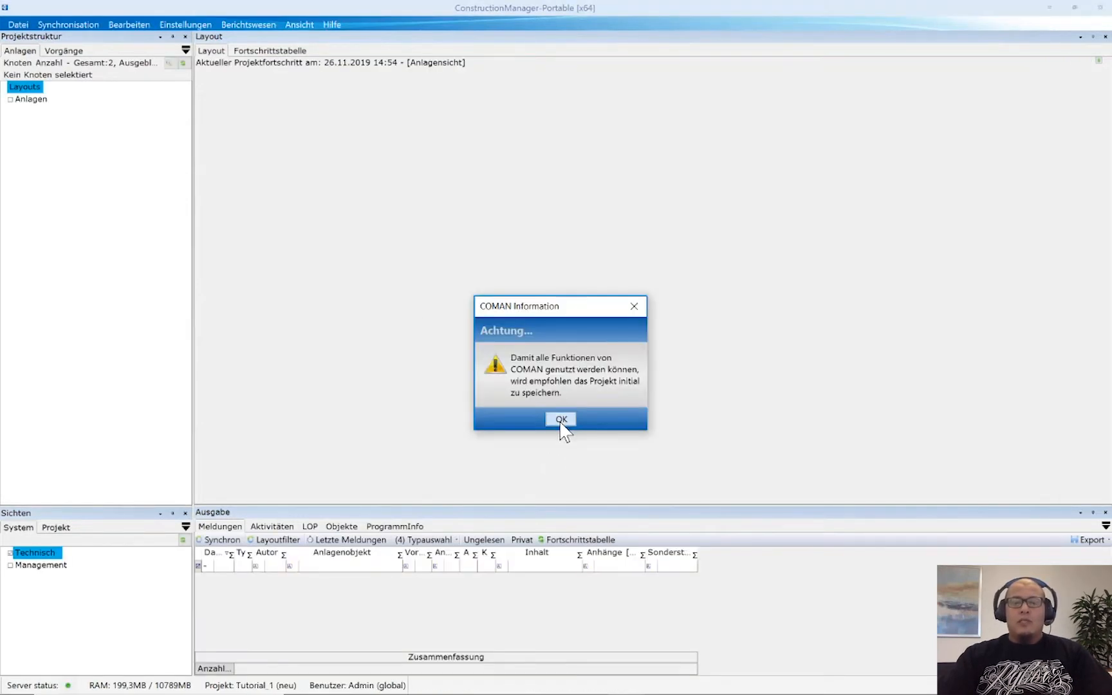
left_click(16, 25)
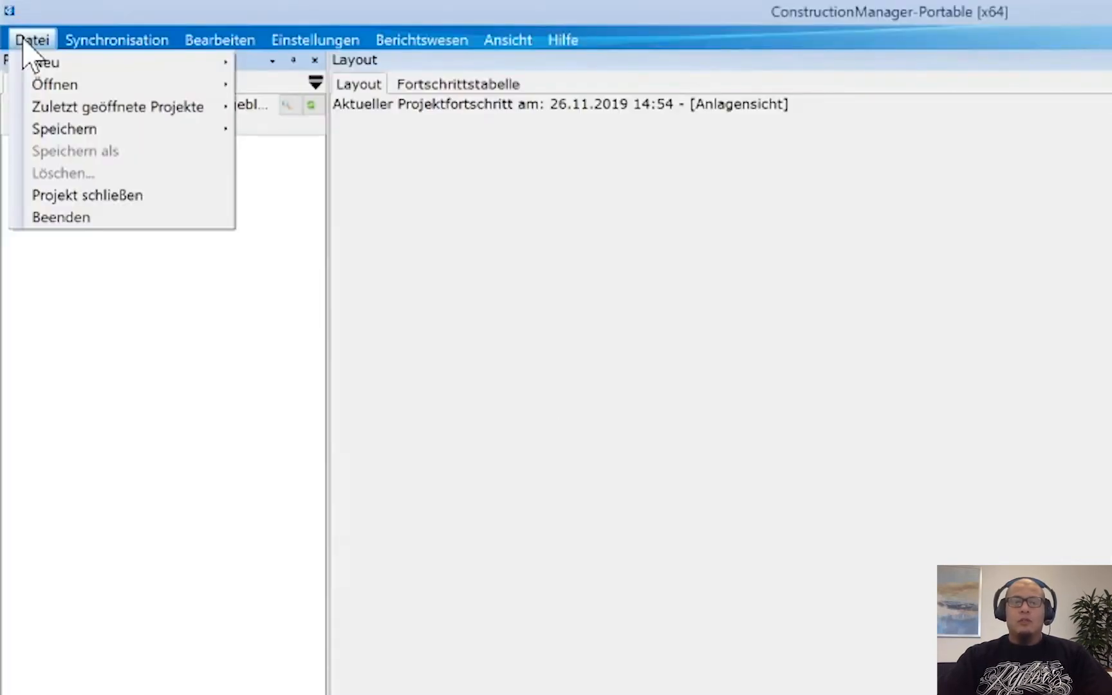
mouse_move(85, 136)
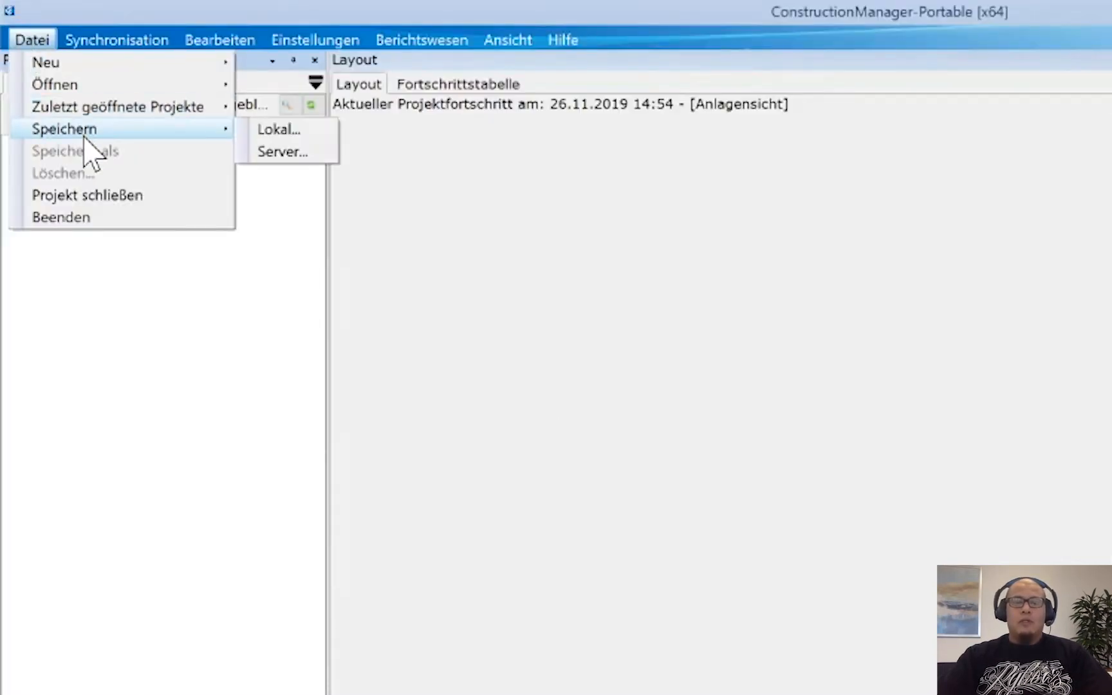
left_click(283, 152)
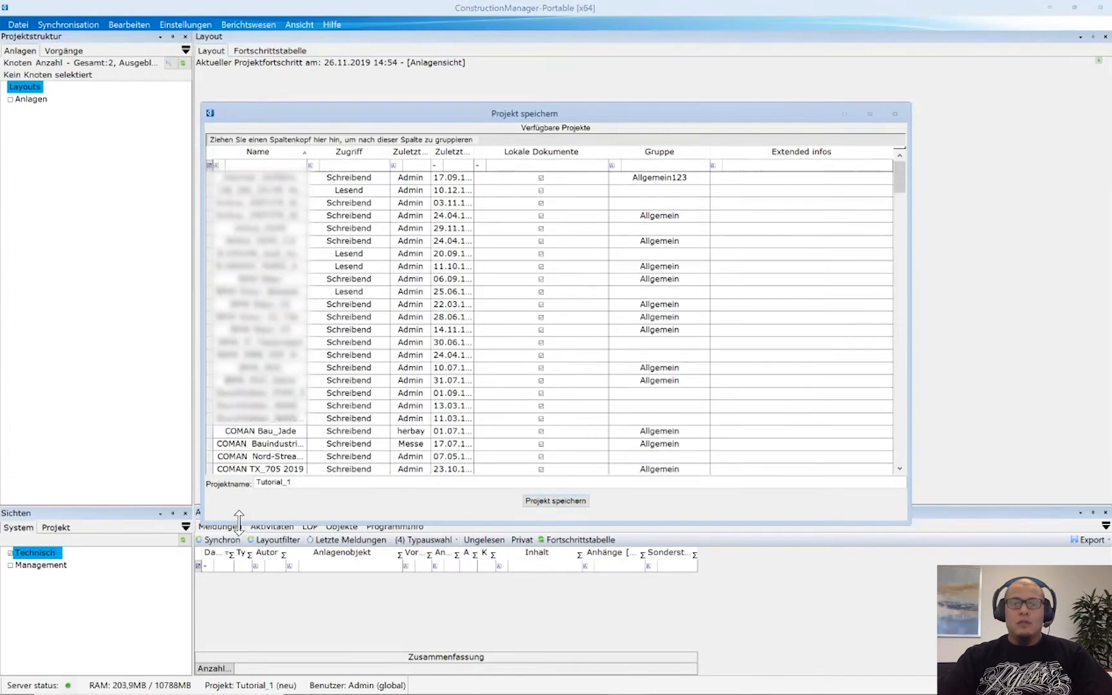
left_click_drag(239, 523, 239, 598)
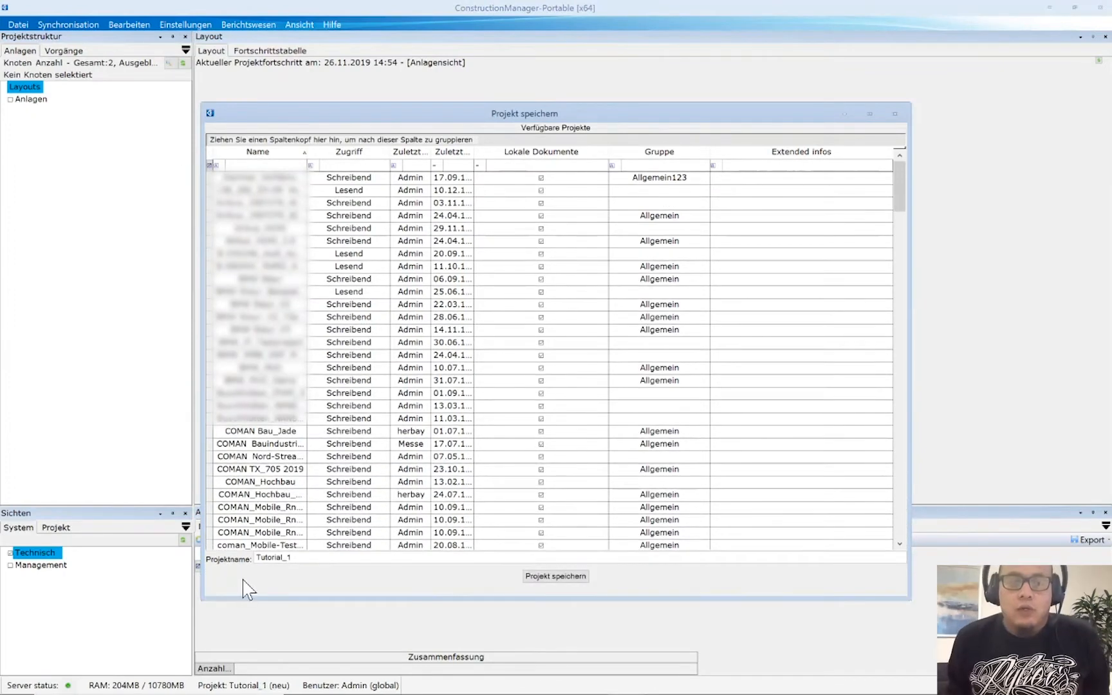
left_click(557, 578)
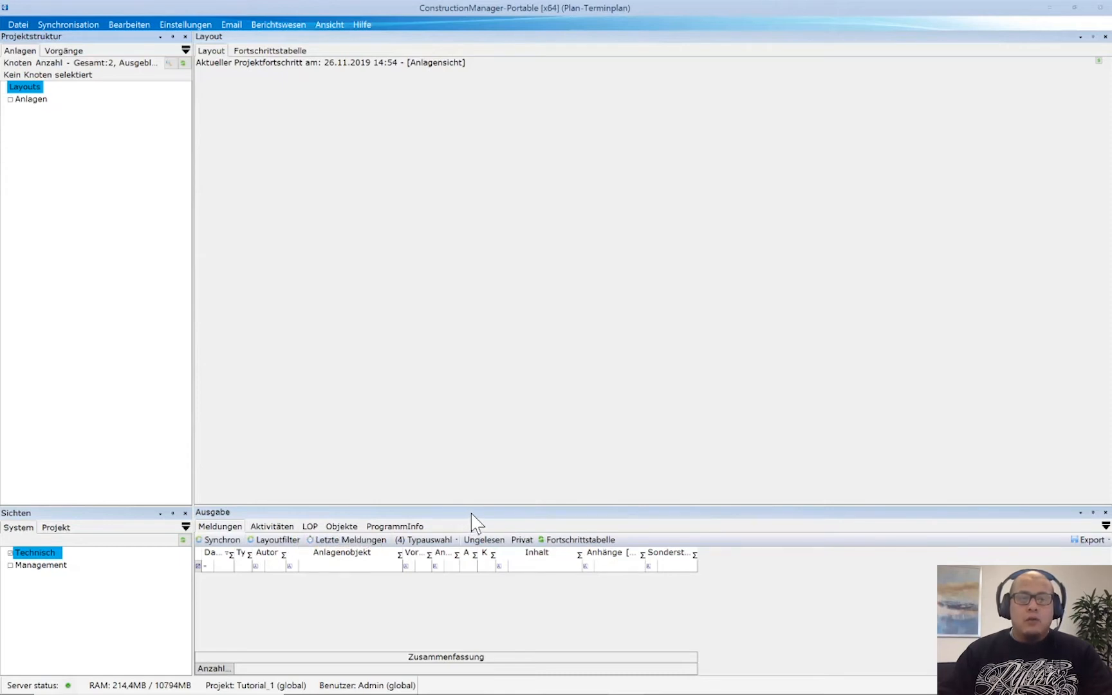
left_click_drag(472, 513, 655, 383)
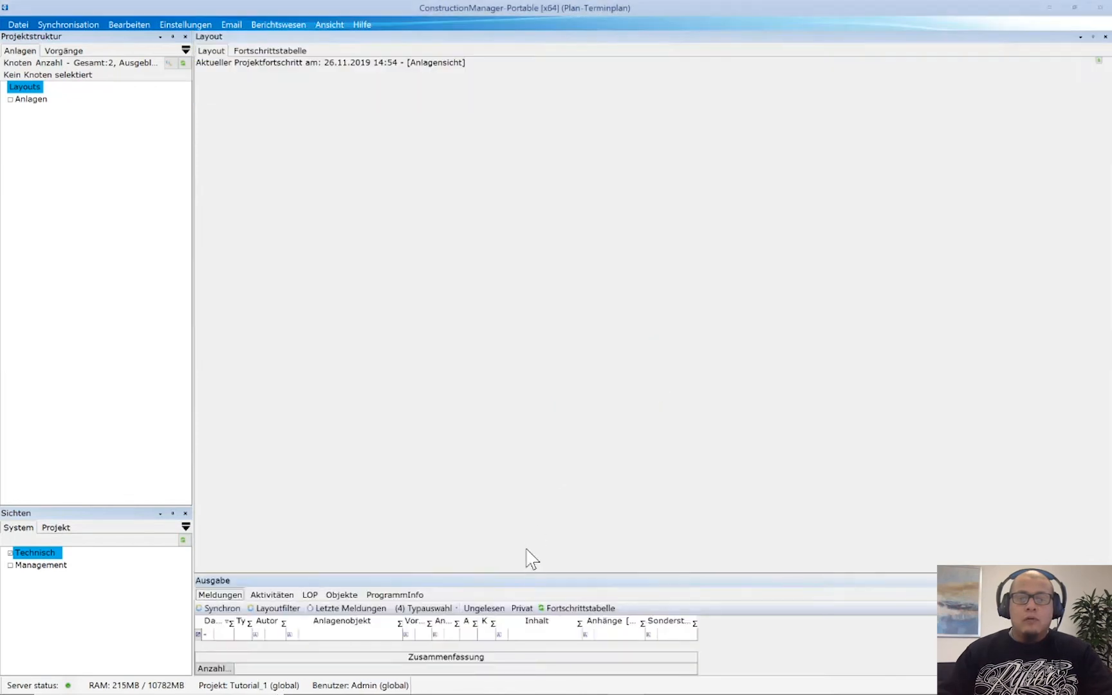
left_click_drag(534, 573, 534, 508)
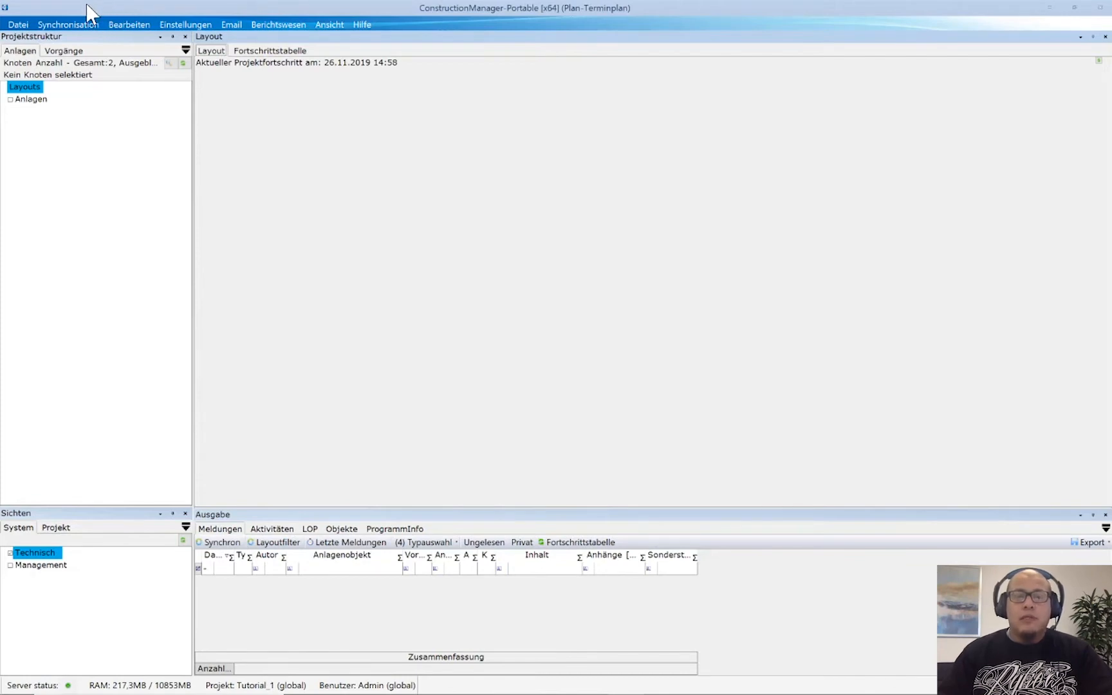
- Open the model configurator, widen its properties area and maximize the window
left_click(182, 30)
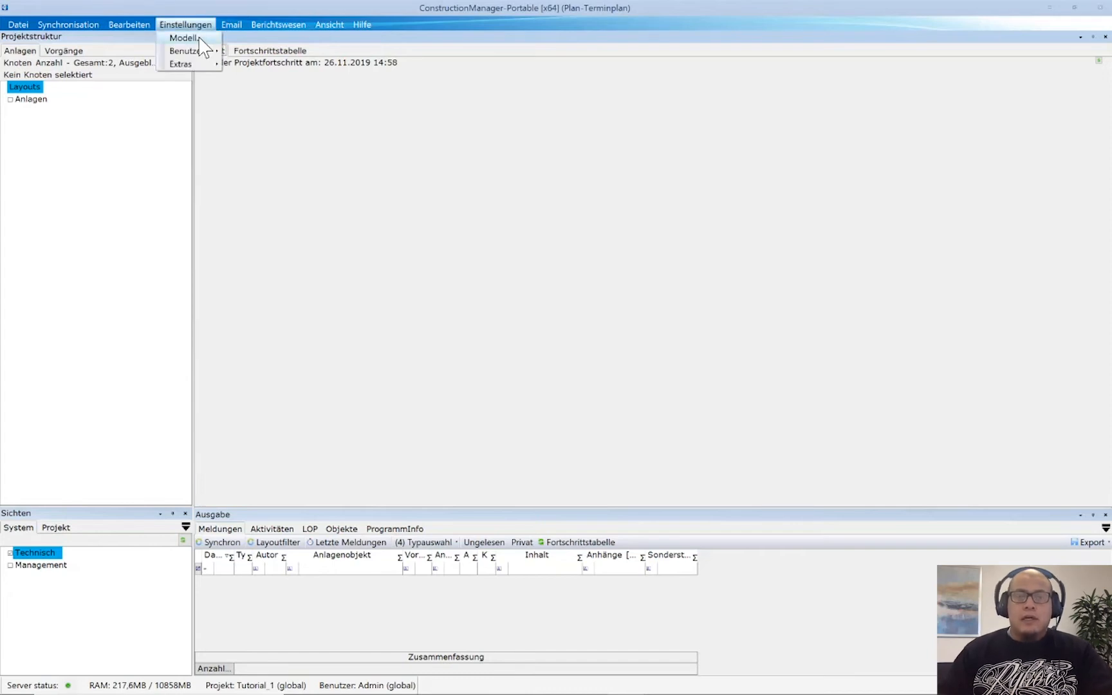
left_click(200, 39)
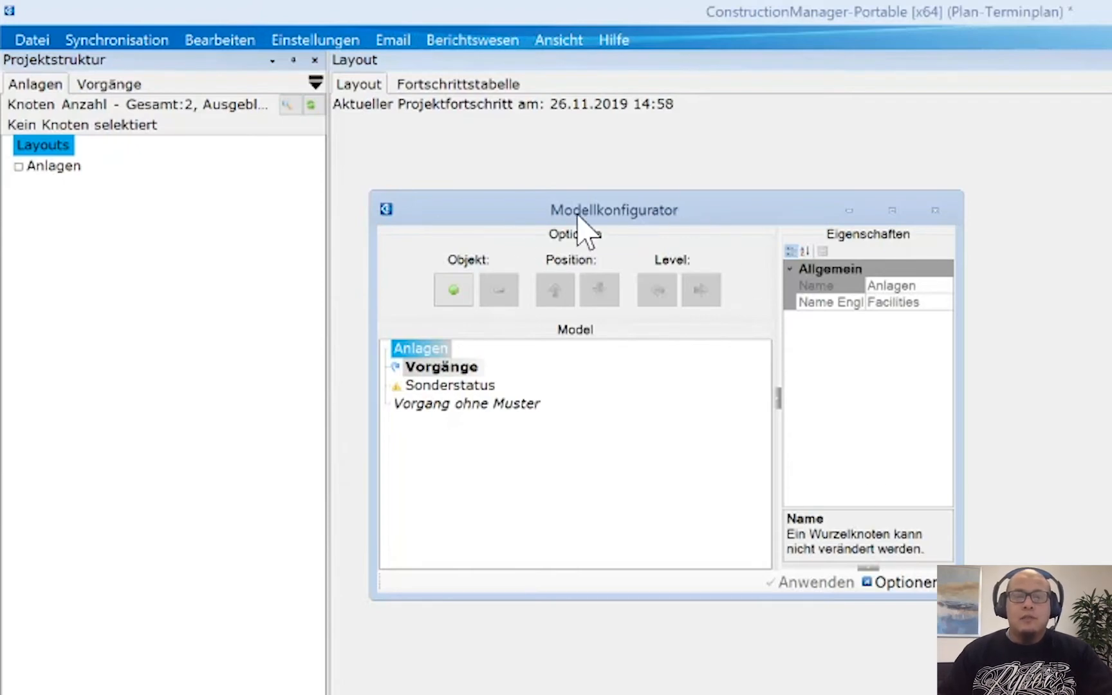
left_click_drag(466, 201, 431, 134)
left_click_drag(929, 534, 908, 590)
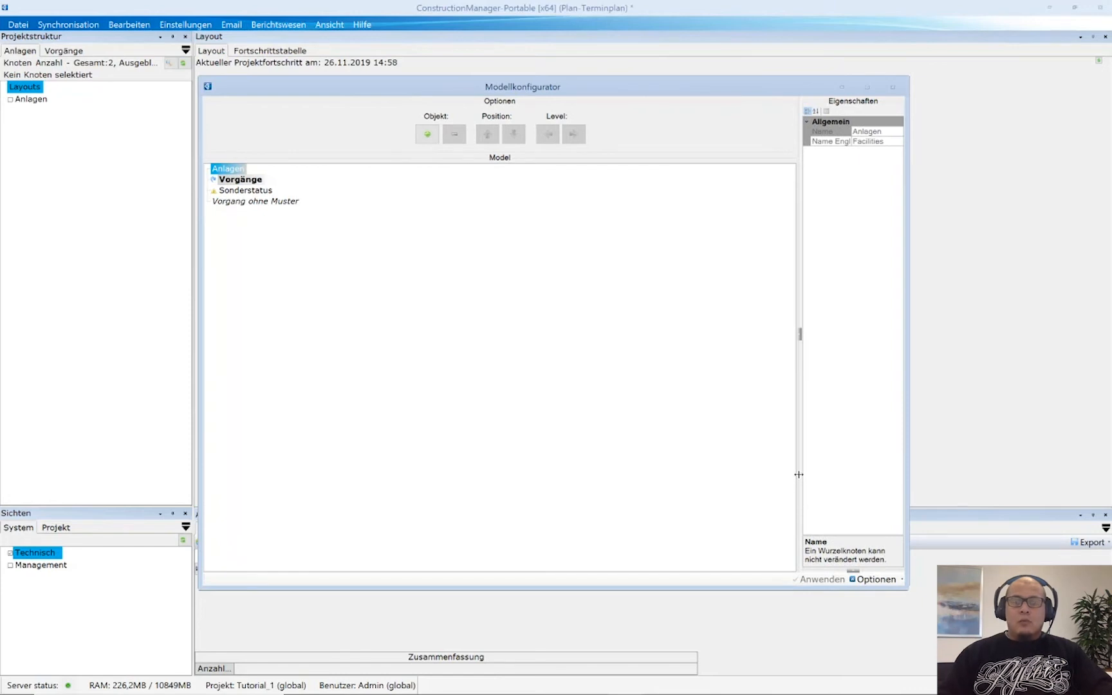
left_click_drag(800, 471, 652, 477)
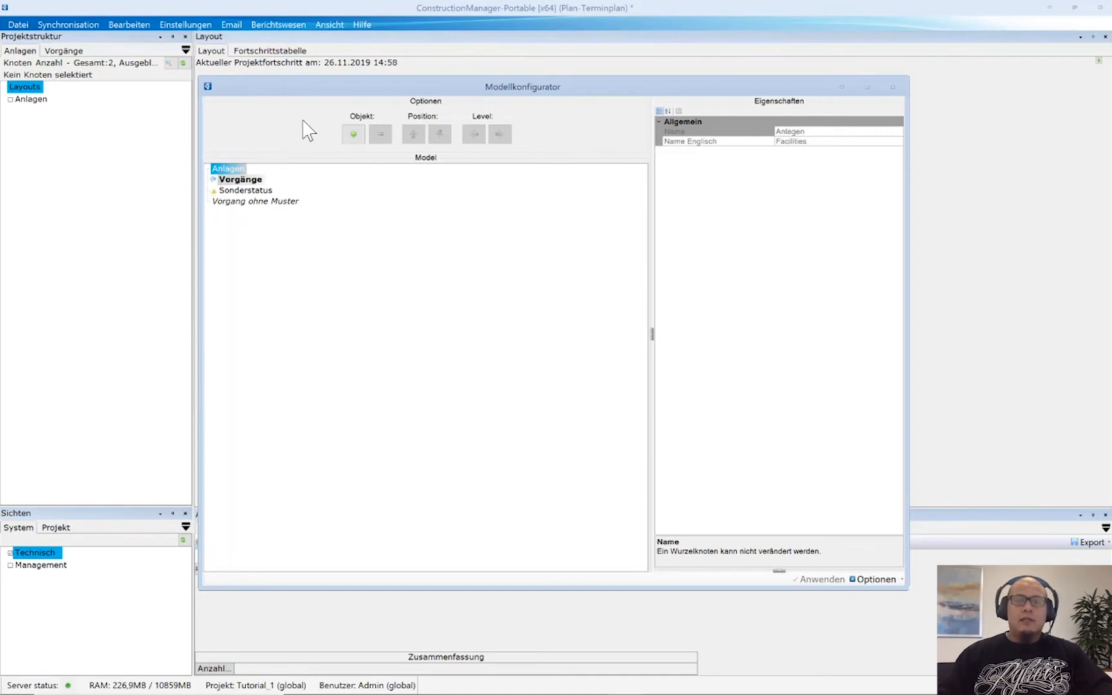
double_click(345, 90)
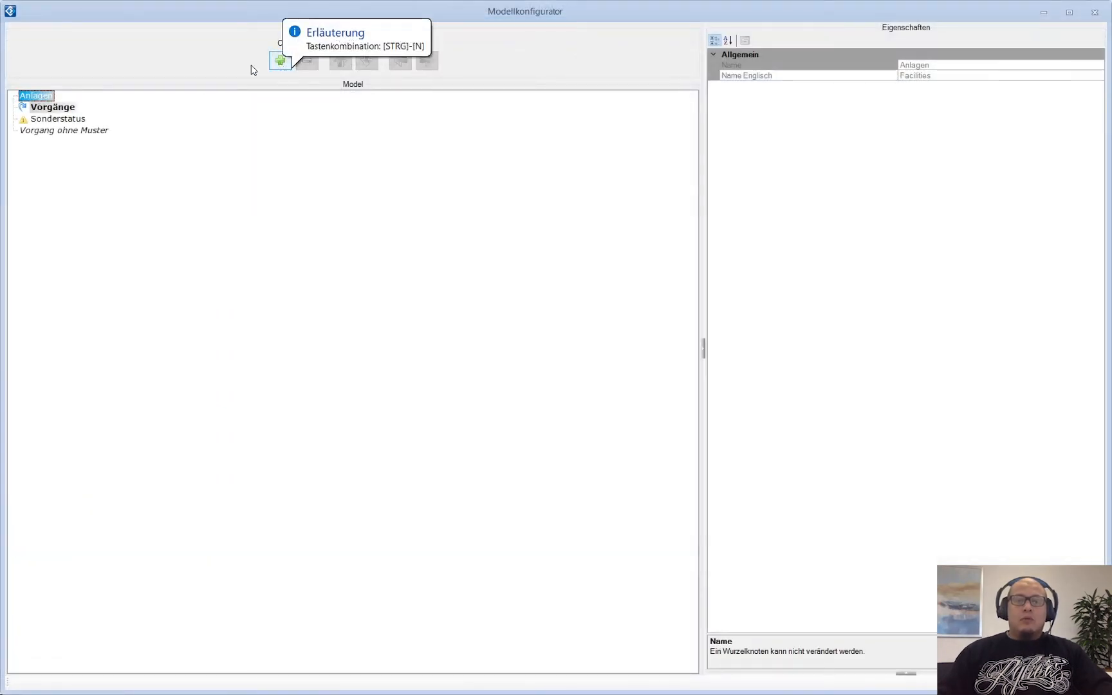
- Add a new model node named Ebene_A under Anlagen
right_click(45, 98)
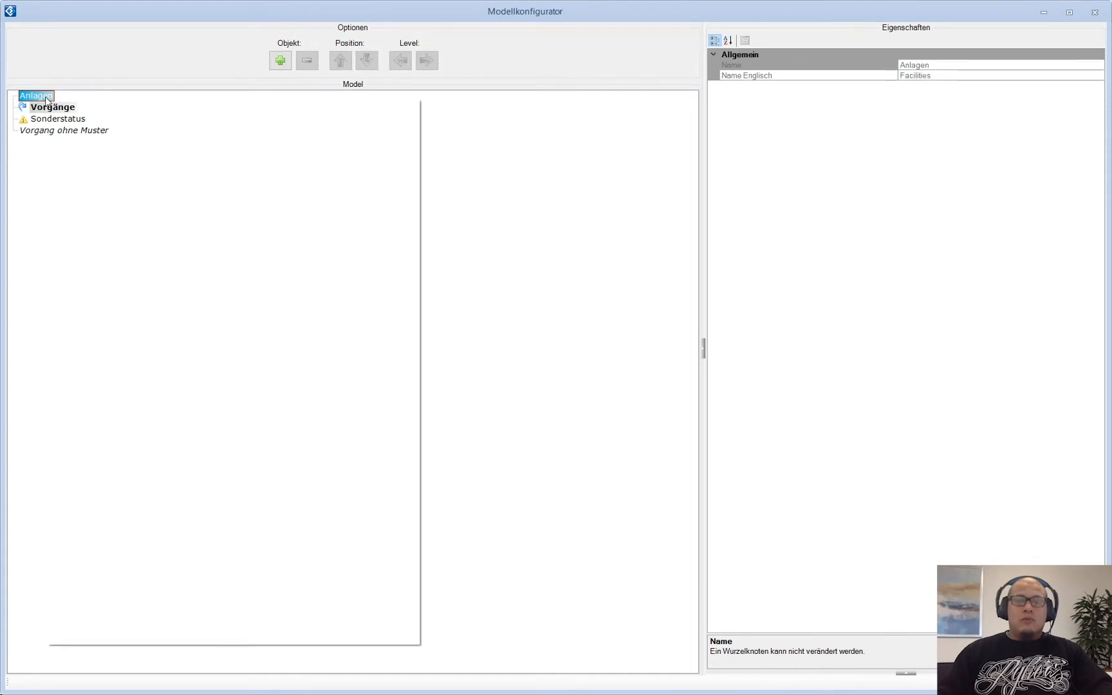
left_click(92, 136)
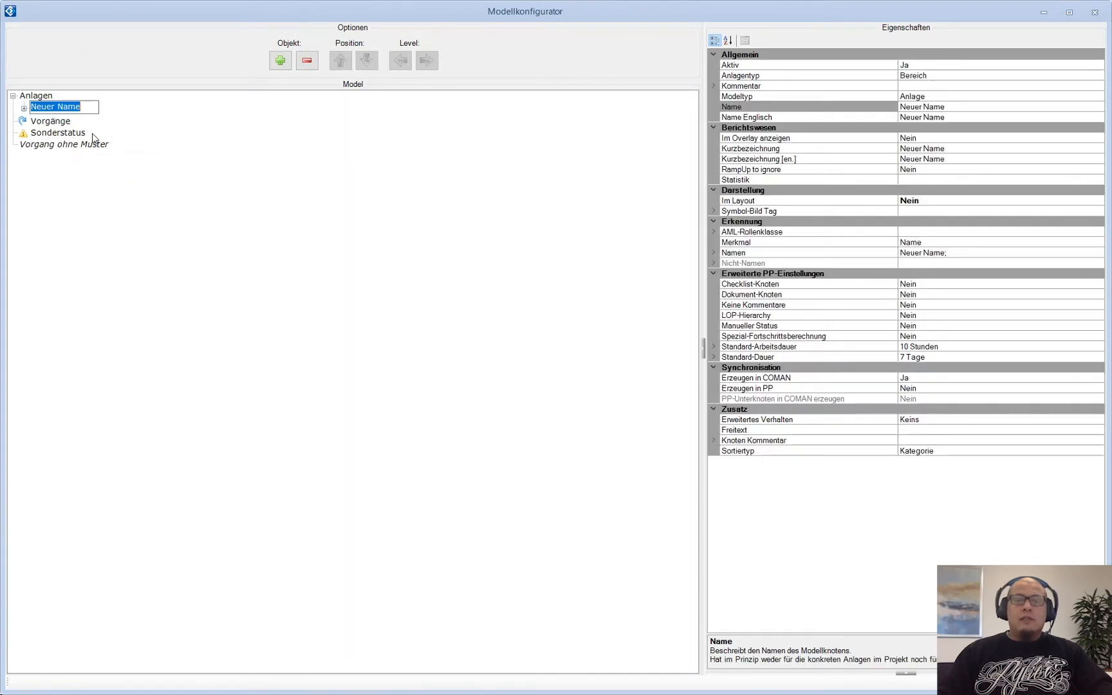
type("Ebene_")
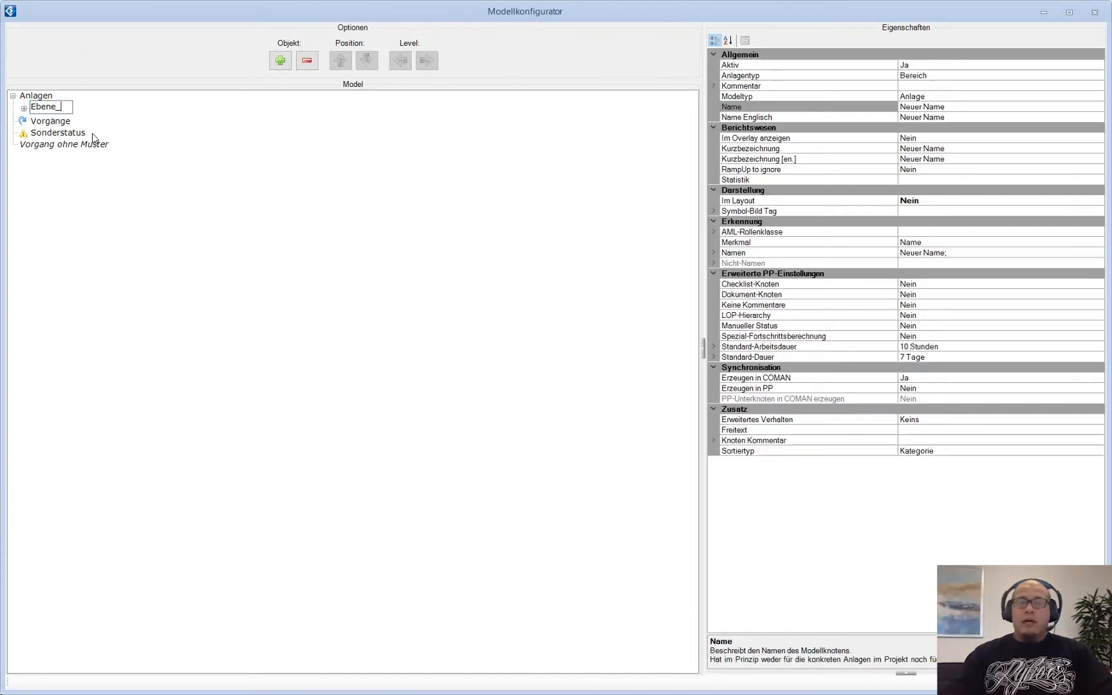
type("A")
key("Return")
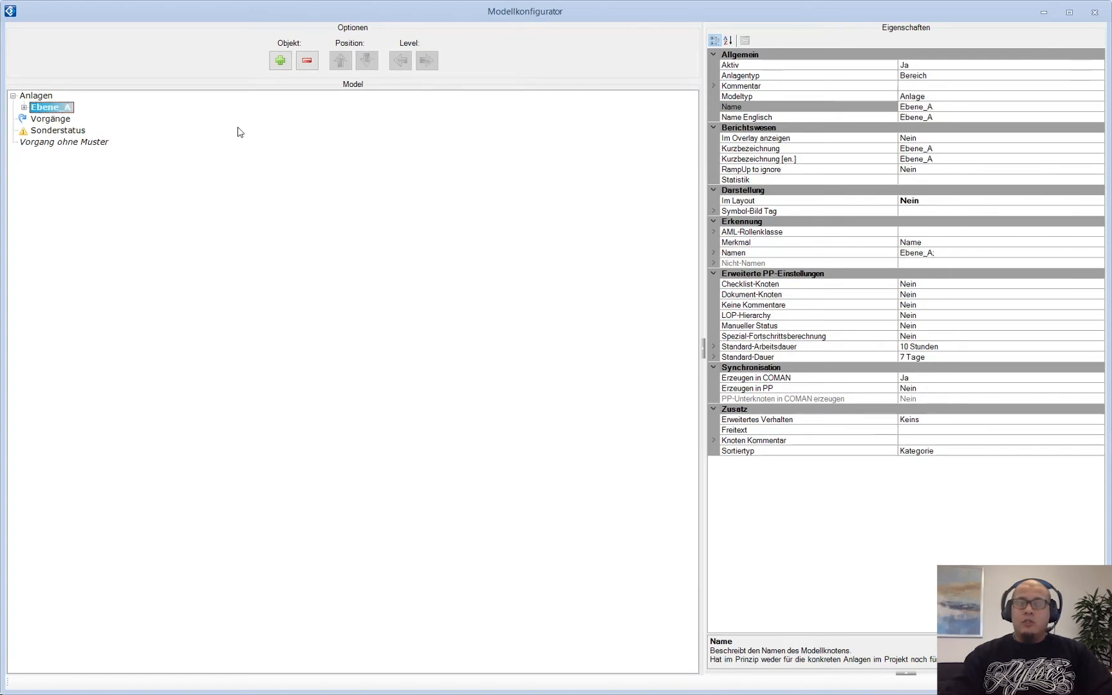
- Set the Im Layout property of Ebene_A to Ja
left_click(935, 201)
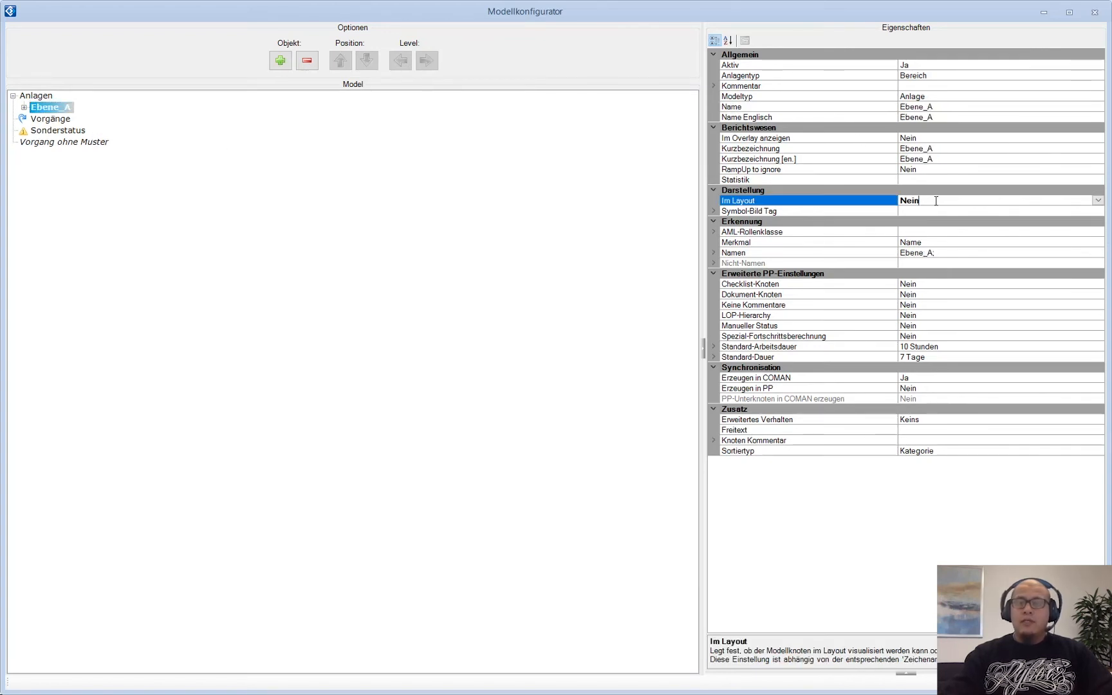
left_click(1098, 201)
left_click(1032, 216)
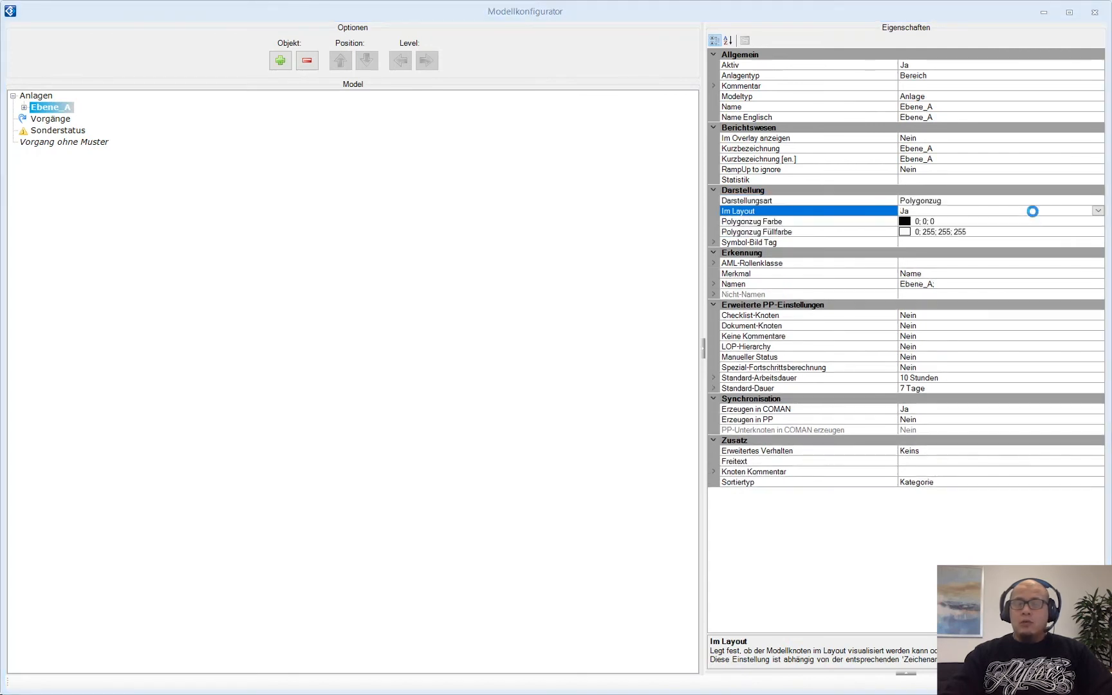
left_click(285, 256)
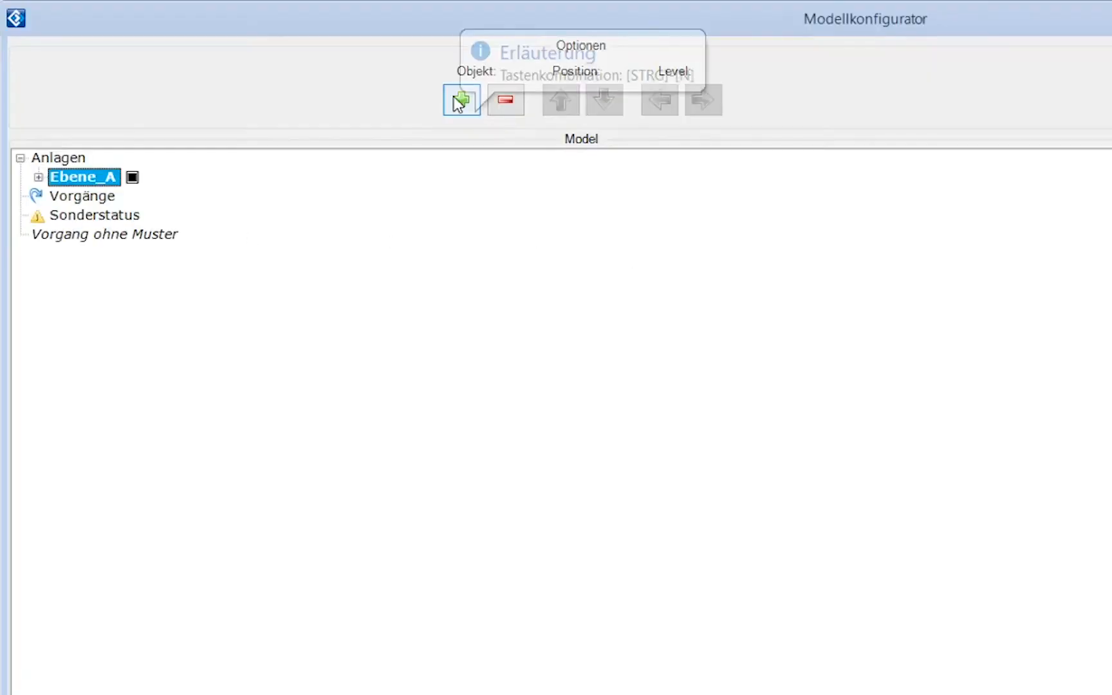
- Add a node Ebene_B under Ebene_A and a node Objekt beneath Ebene_B
left_click(279, 62)
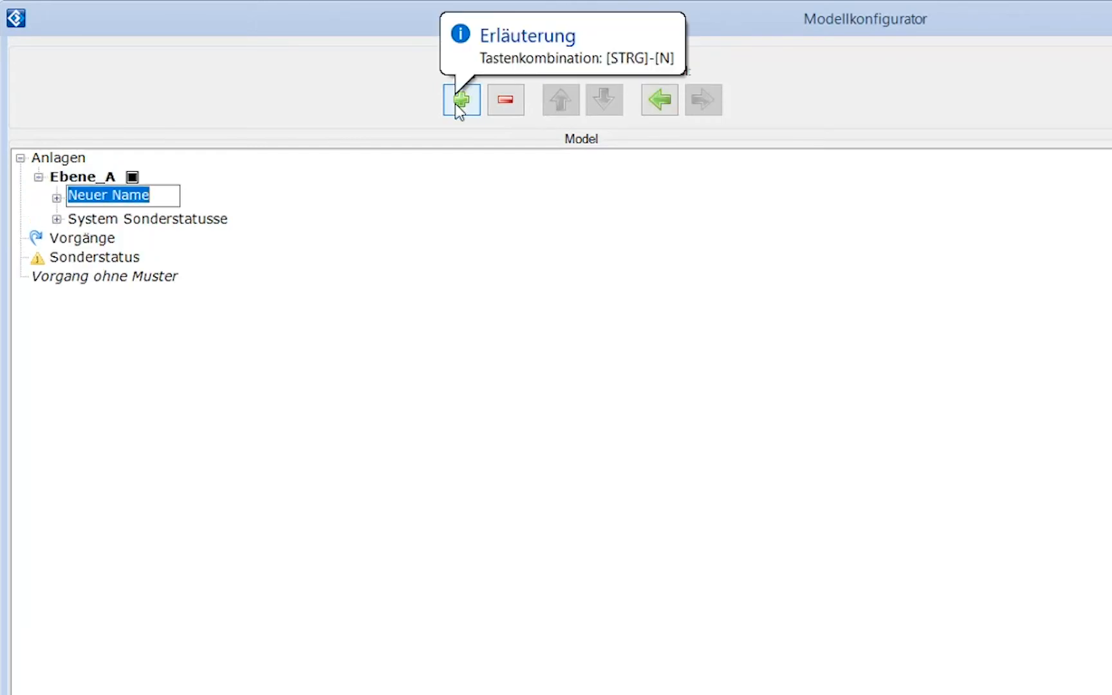
type("Ebene_B")
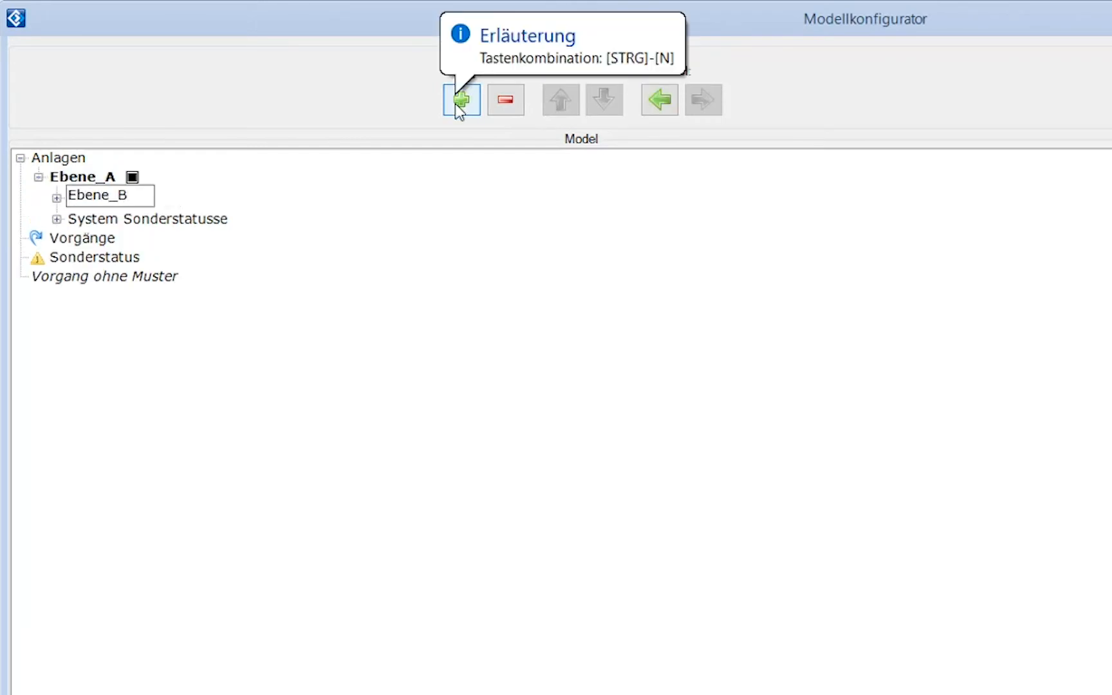
key("Return")
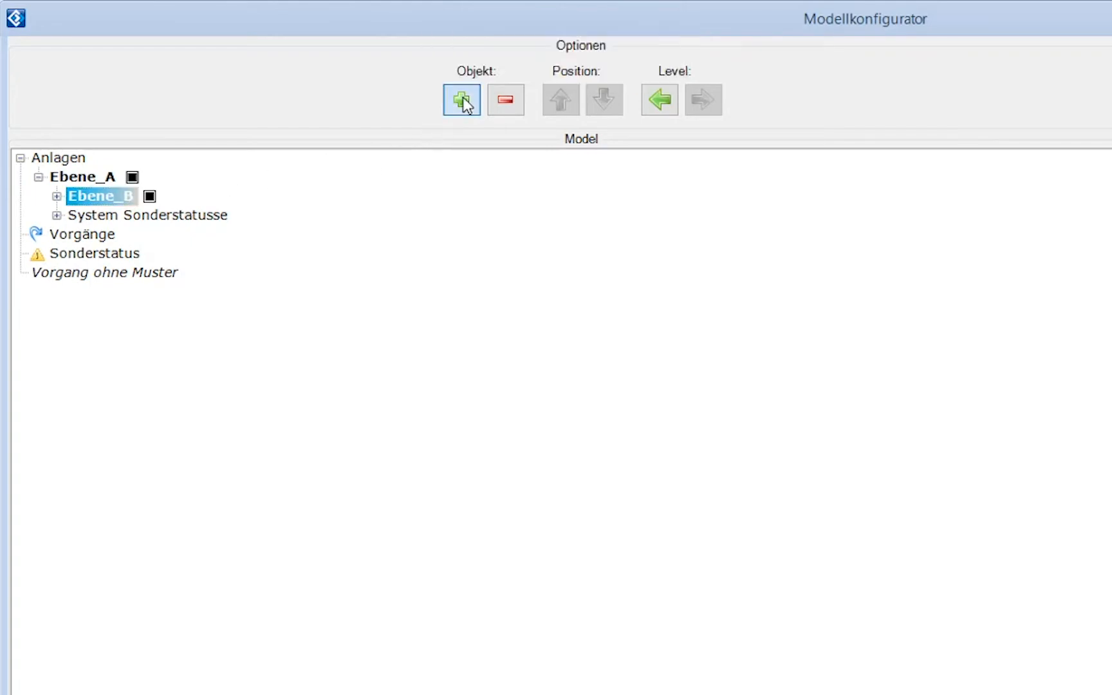
left_click(461, 100)
type("Objekt")
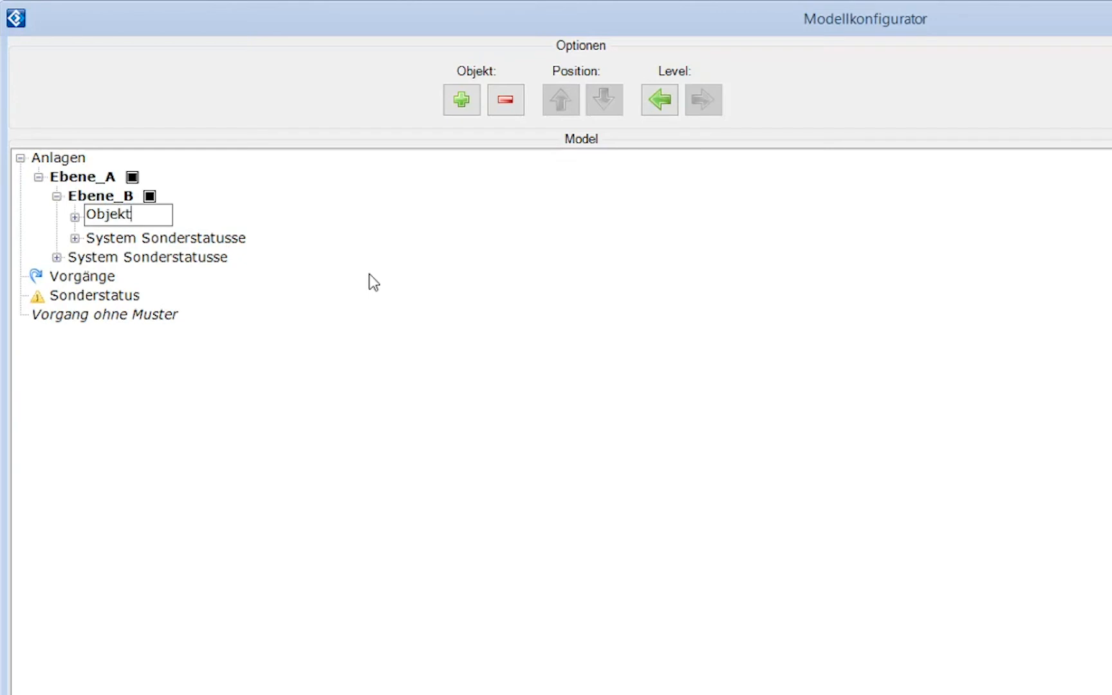
key("Return")
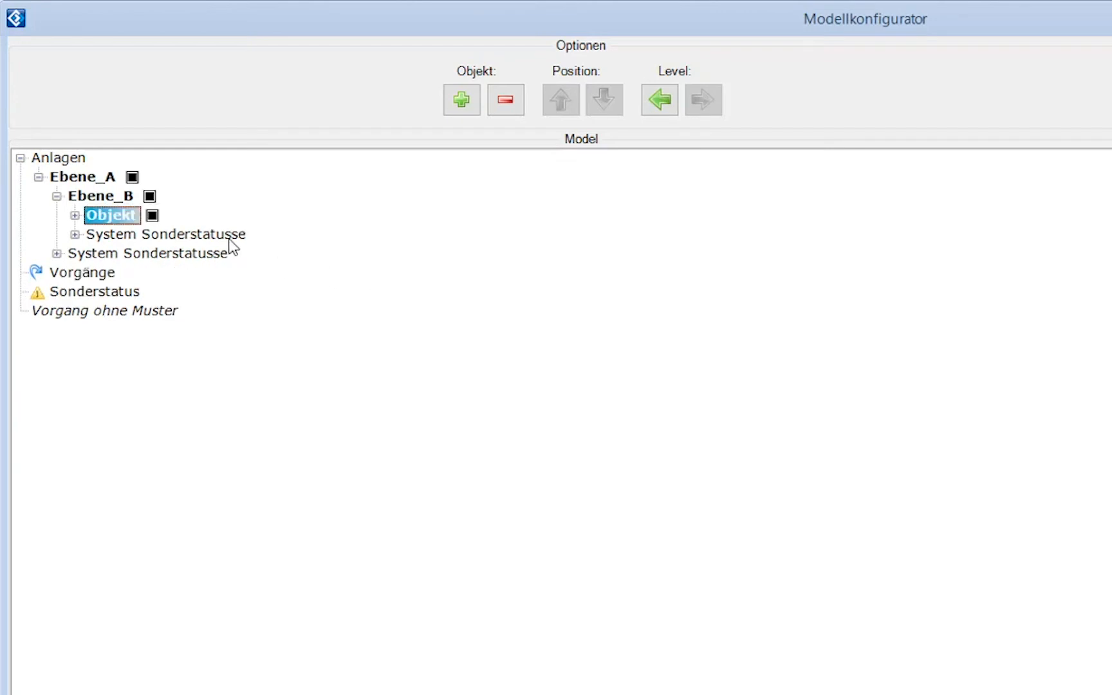
- Add a child node named UObjekt under Objekt
left_click(461, 100)
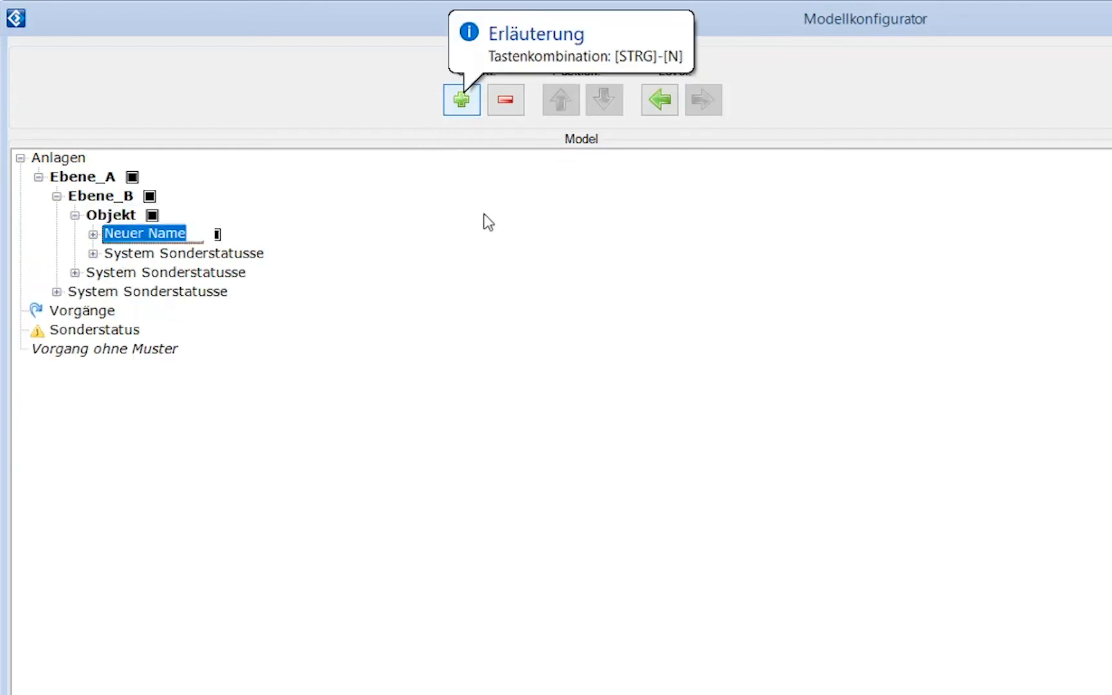
type("UObjek")
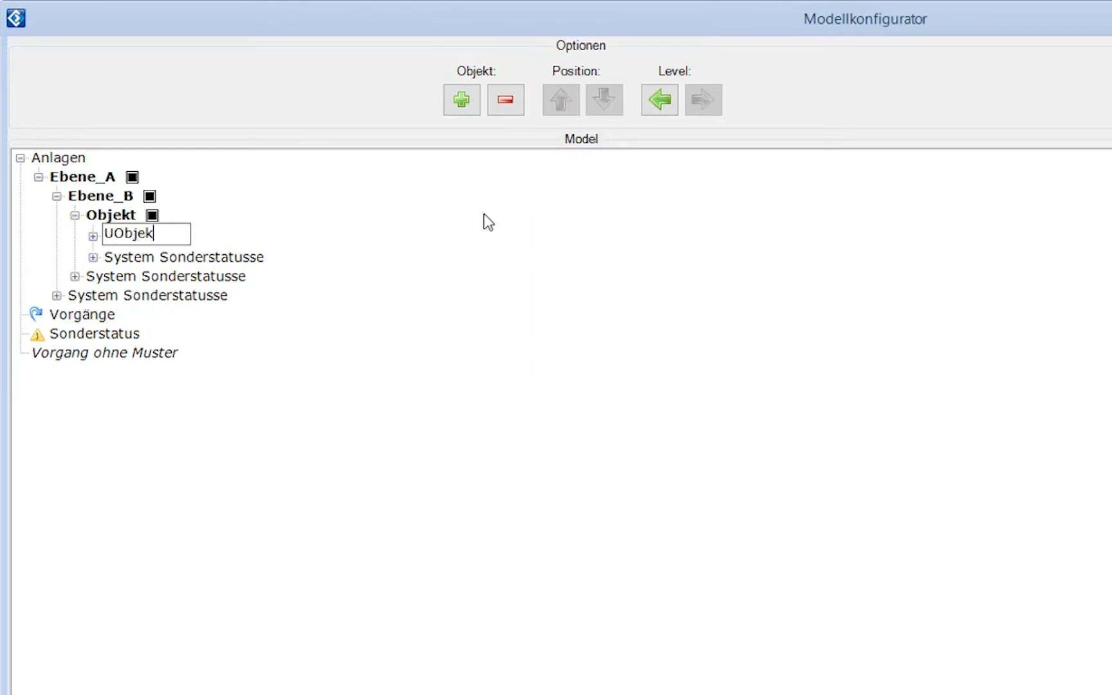
type("t")
key("Return")
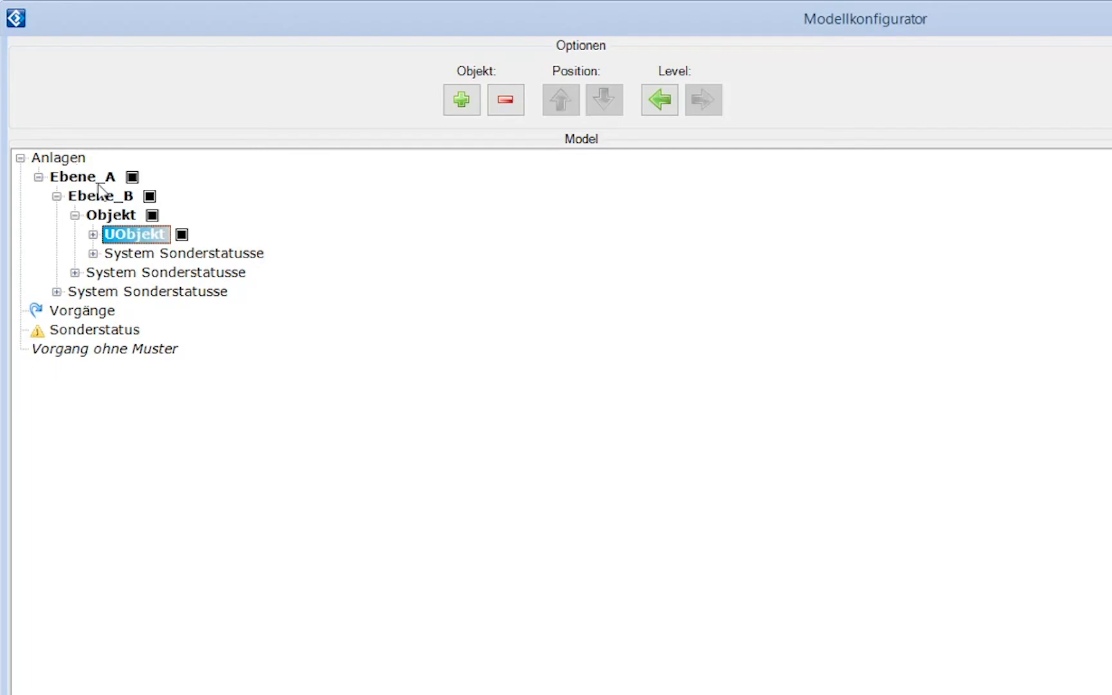
- Review the Anlagentyp choices for Ebene_A and the Anlagentyp assigned to Ebene_B, Objekt and UObjekt
left_click(1088, 125)
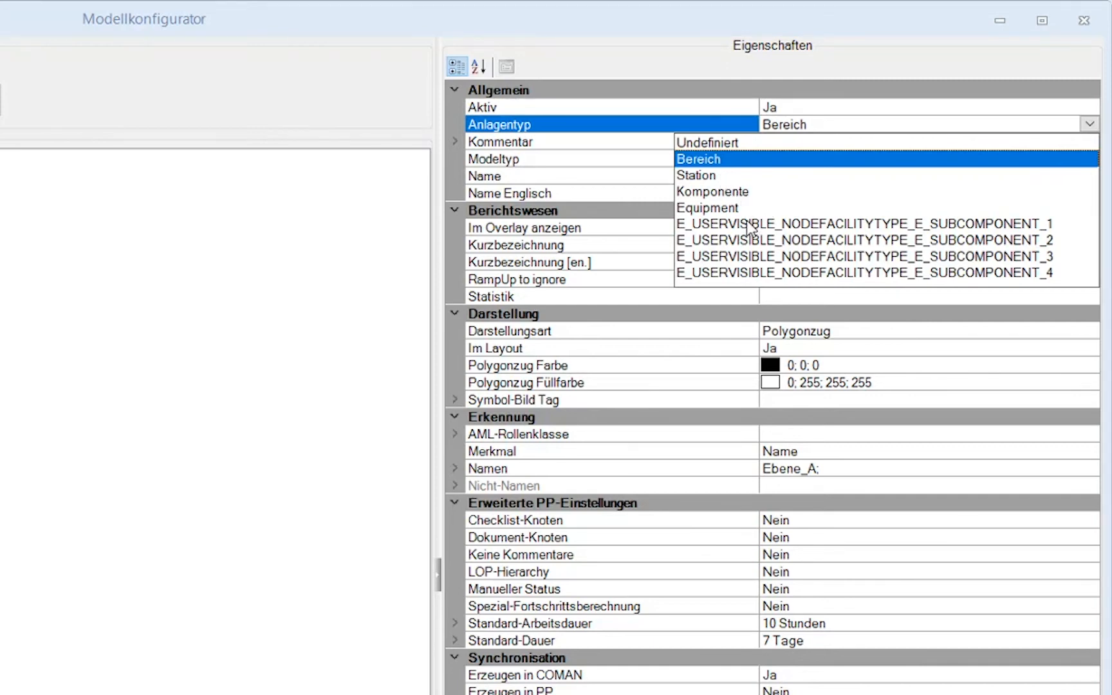
left_click(309, 350)
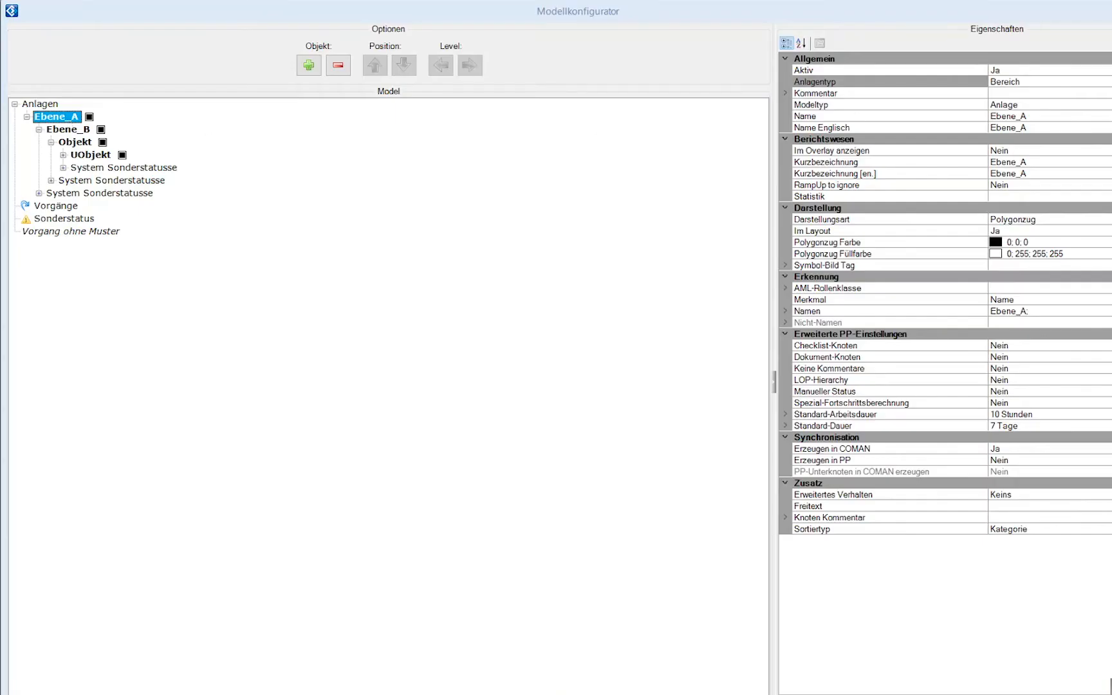
left_click(67, 130)
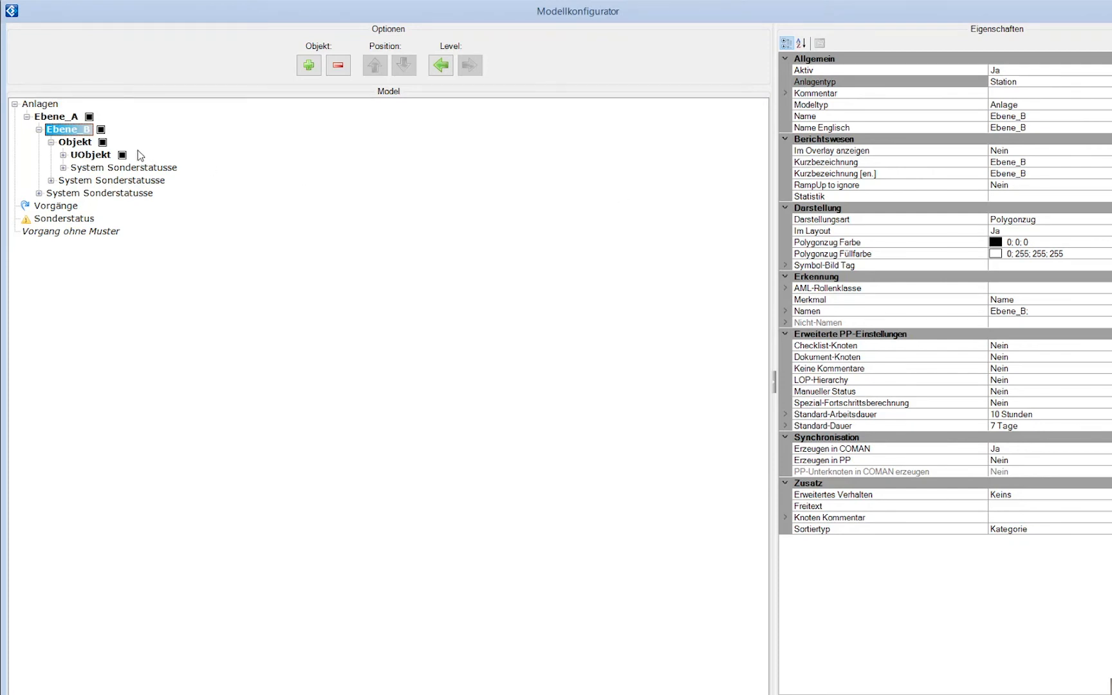
left_click(76, 143)
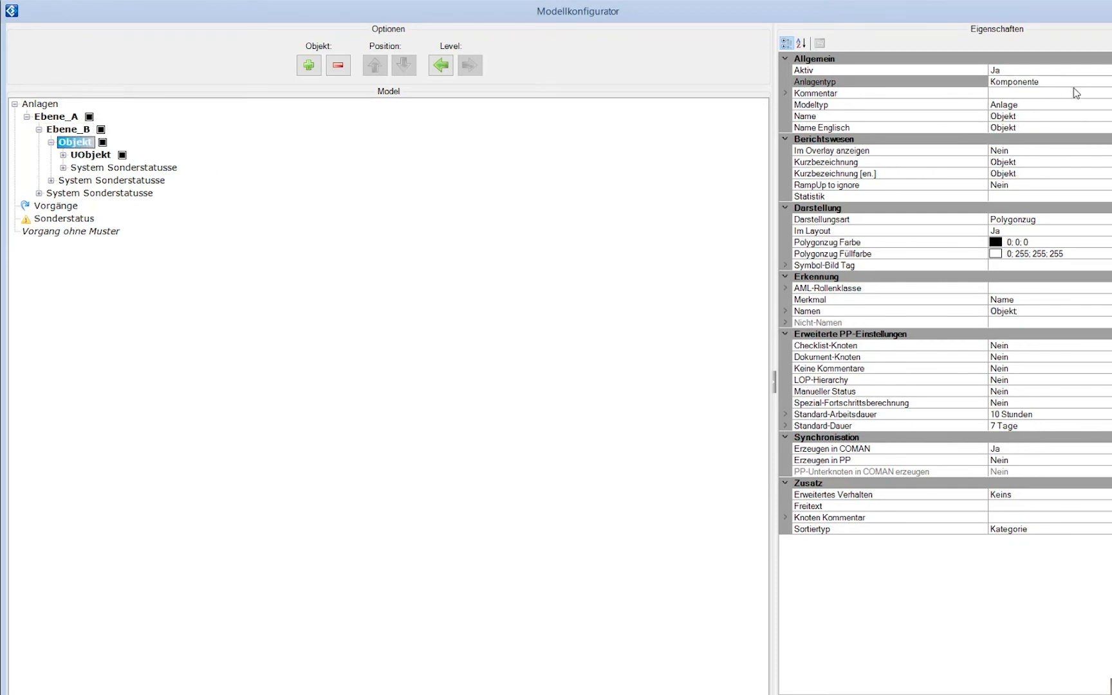
left_click(104, 158)
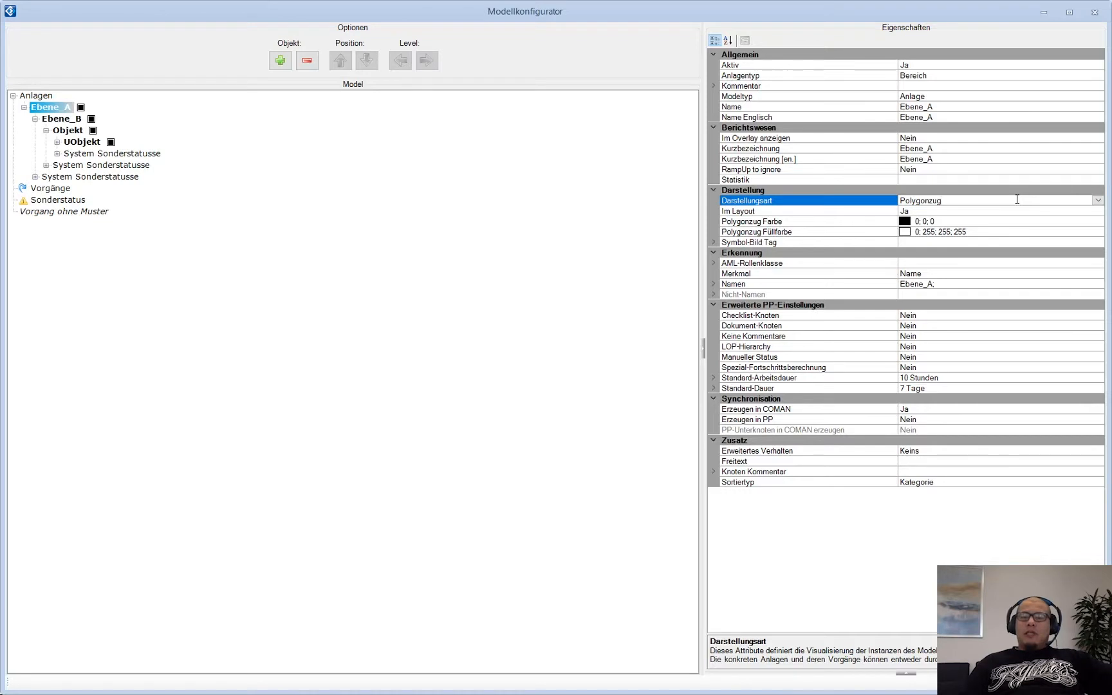
- Check the Darstellungsart options of Ebene_A, keeping Polygonzug, and inspect the same property for Objekt
left_click(1098, 200)
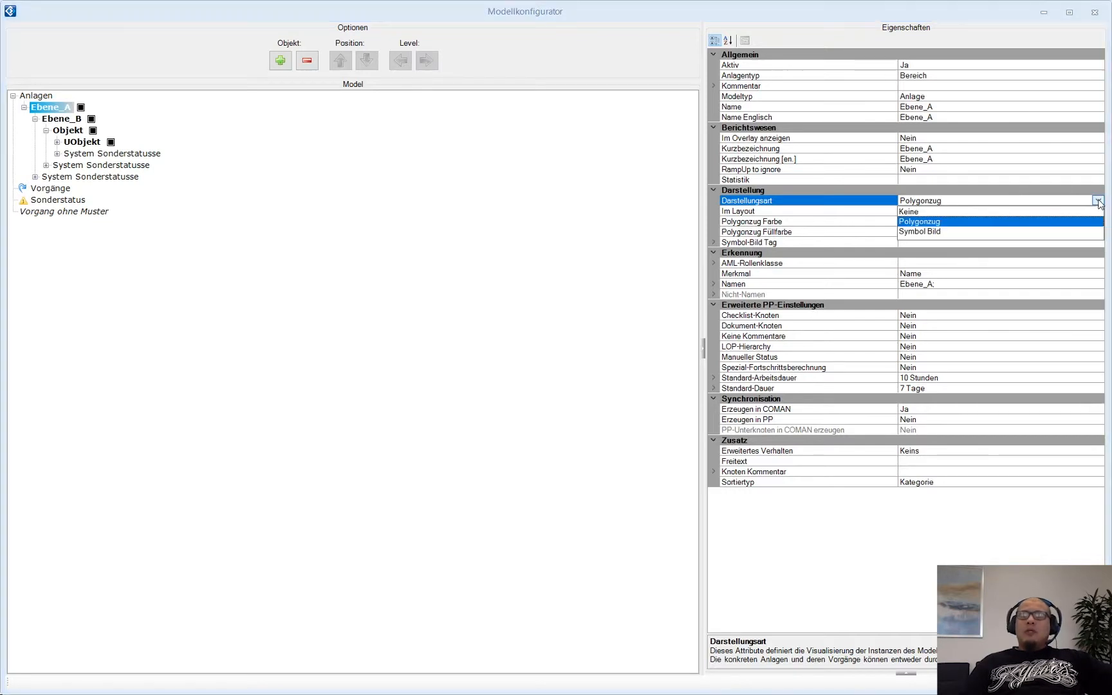
left_click(933, 222)
left_click(73, 131)
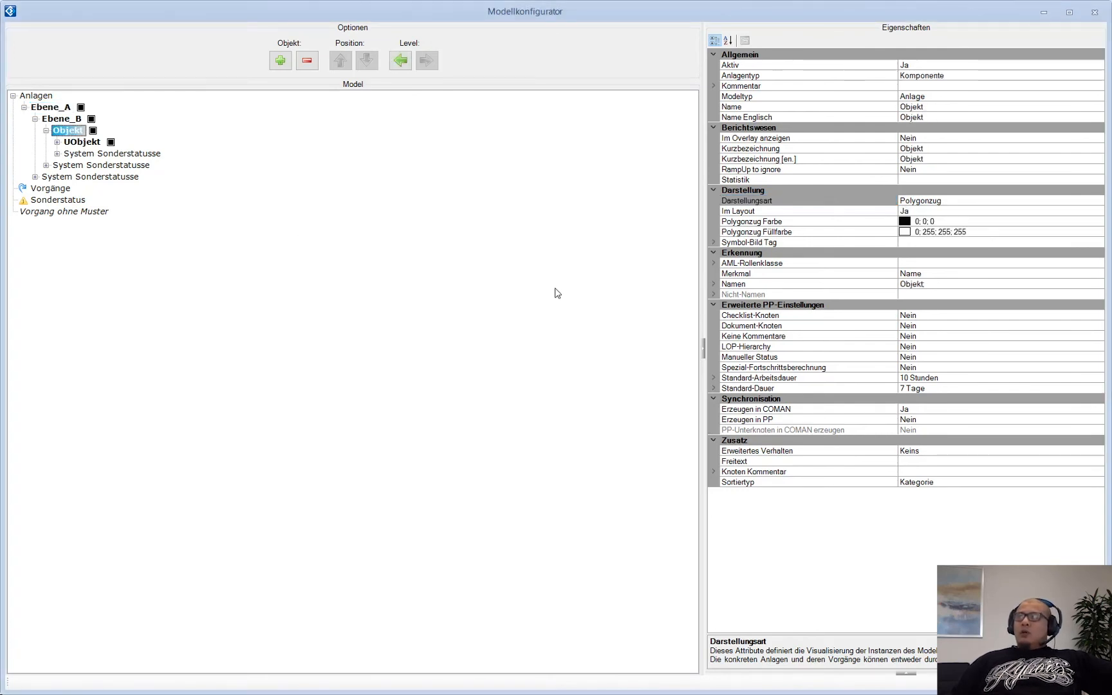
- Set the Darstellungsart of Objekt to Symbol Bild and open the image selection for its Symbol-Bild-Pfad
left_click(1099, 201)
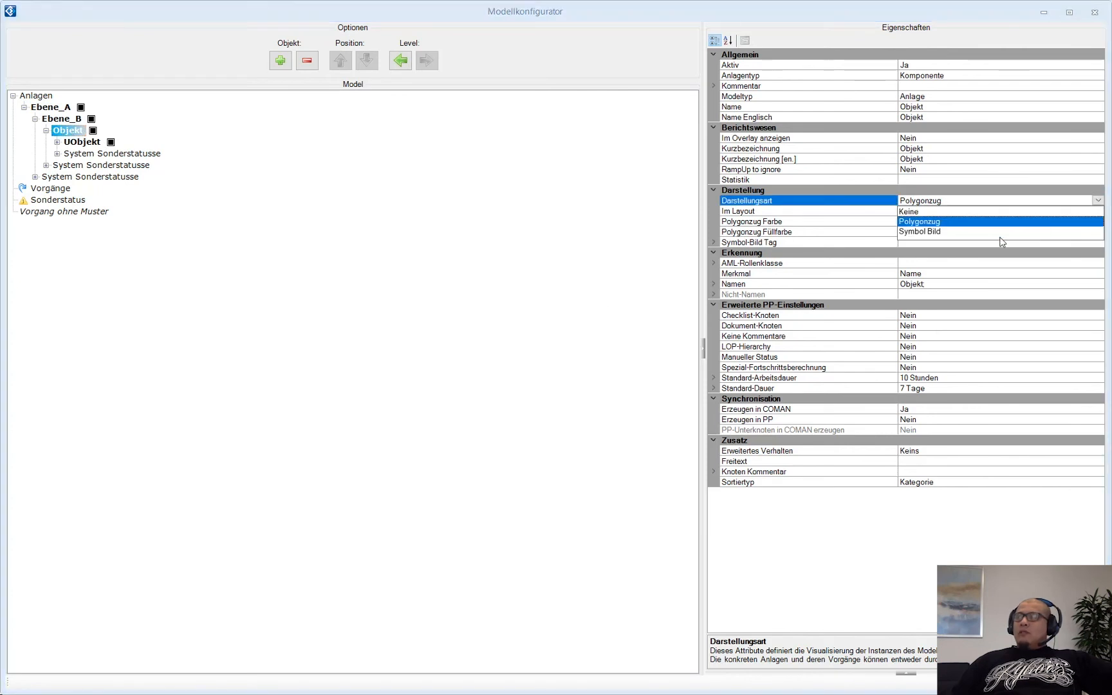
left_click(926, 232)
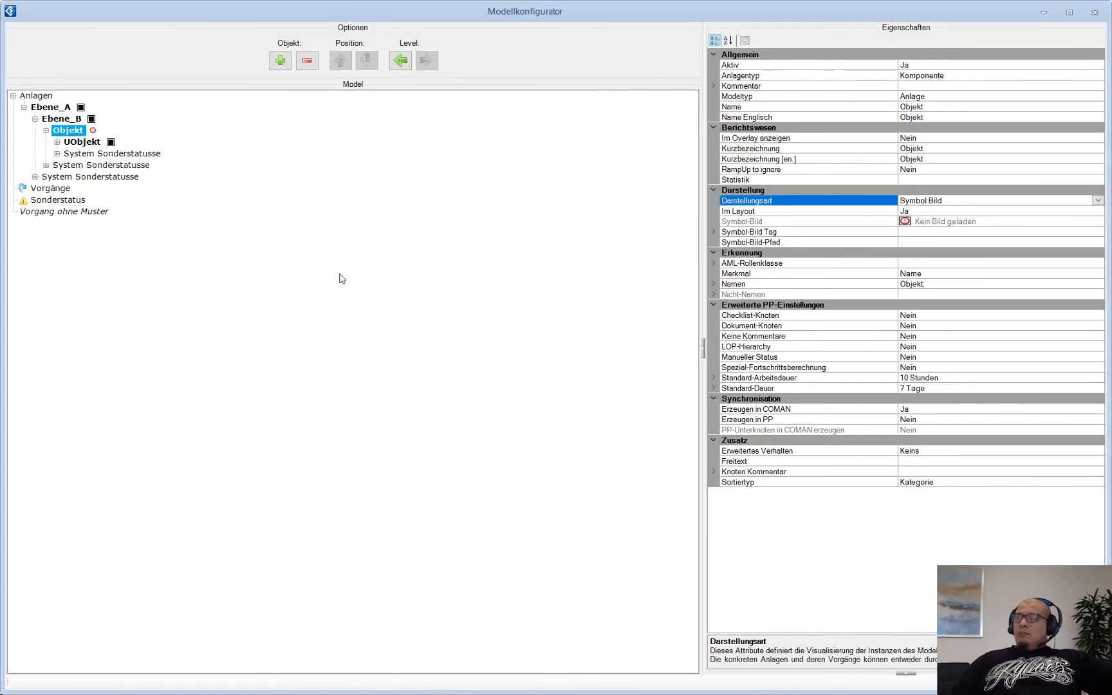
left_click(1082, 243)
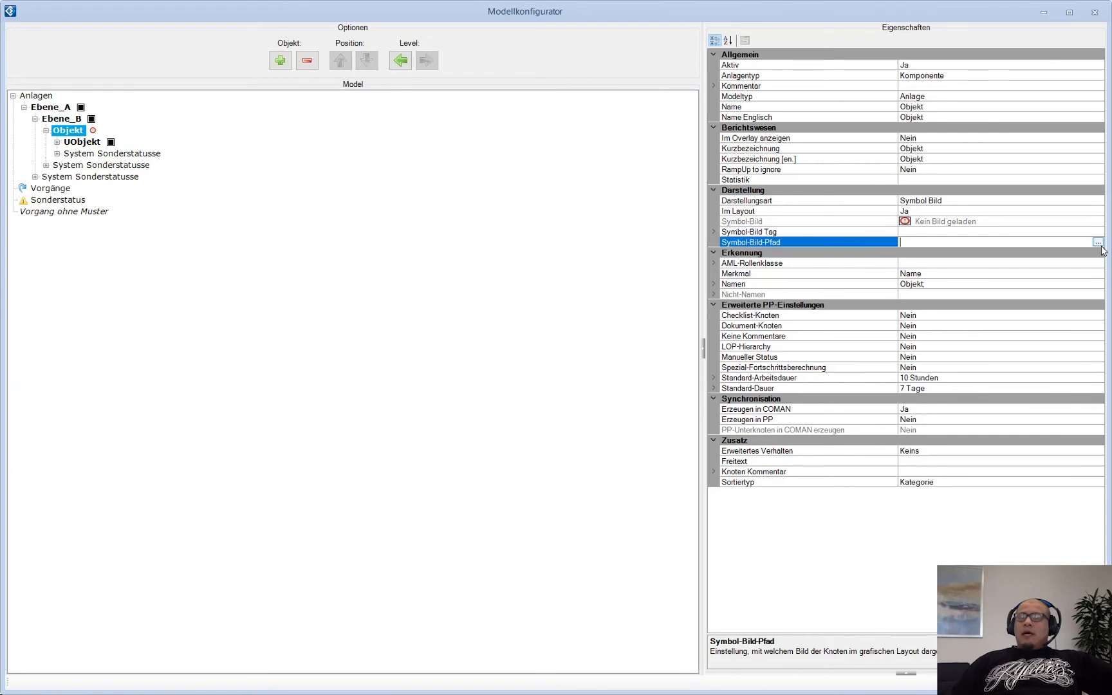
left_click(1097, 243)
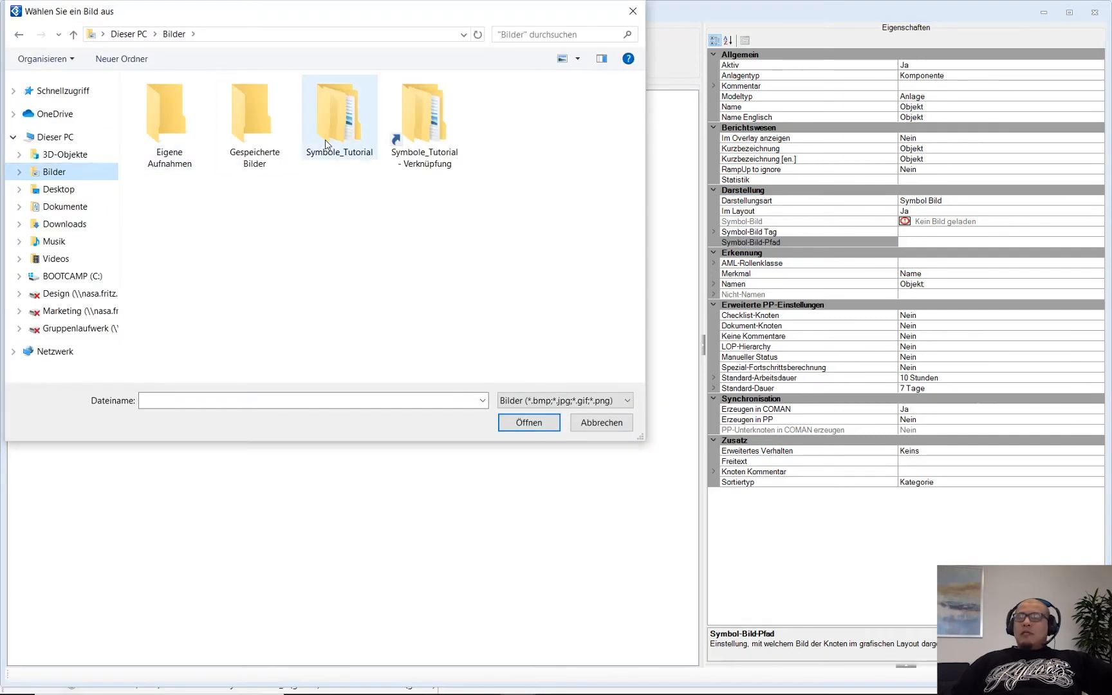
- Browse the Hammer and Clock folders in Symbole_Tutorial, and assign Kreis_STARTSTATE from the Kreis folder as Objekt's symbol image
double_click(341, 138)
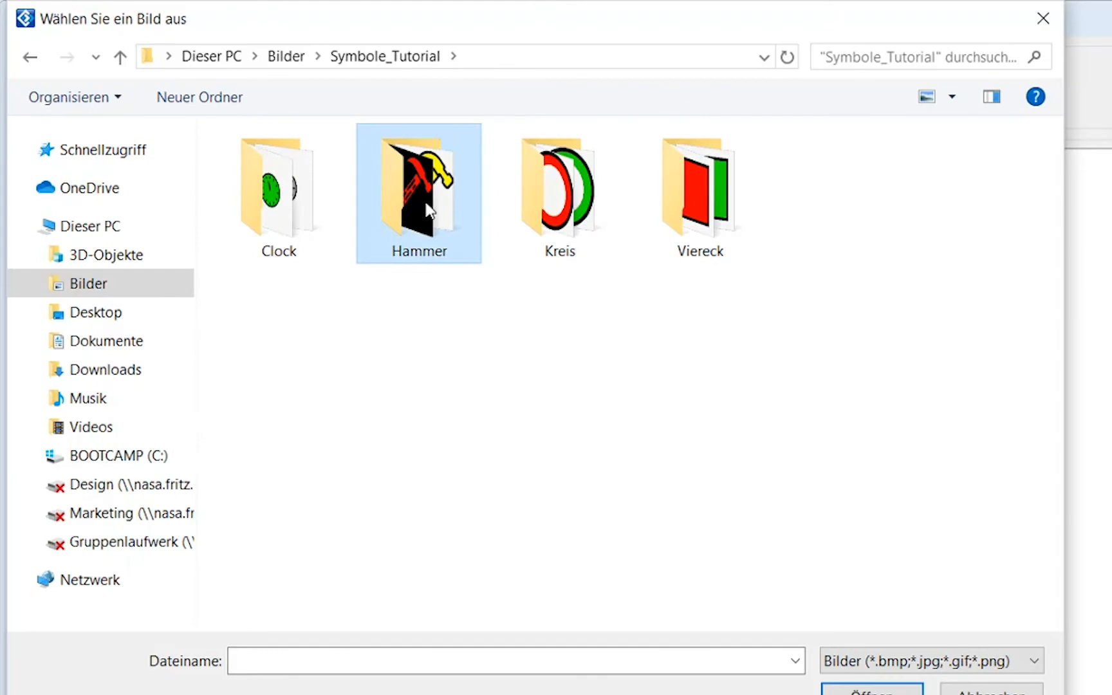
double_click(254, 120)
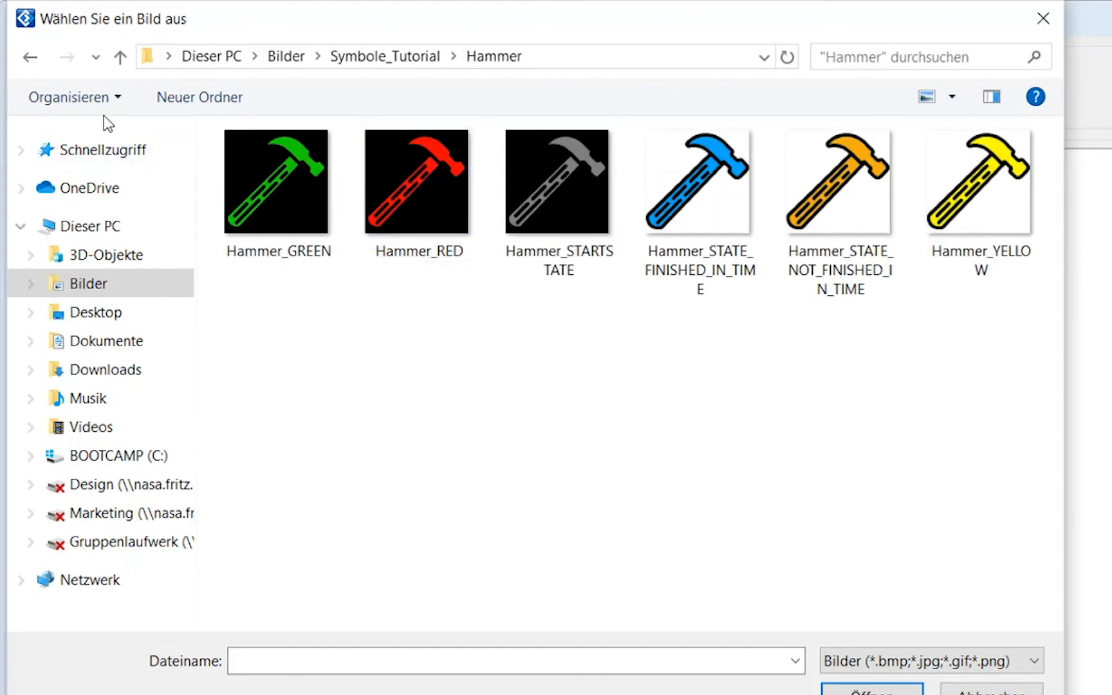
left_click(30, 57)
double_click(270, 184)
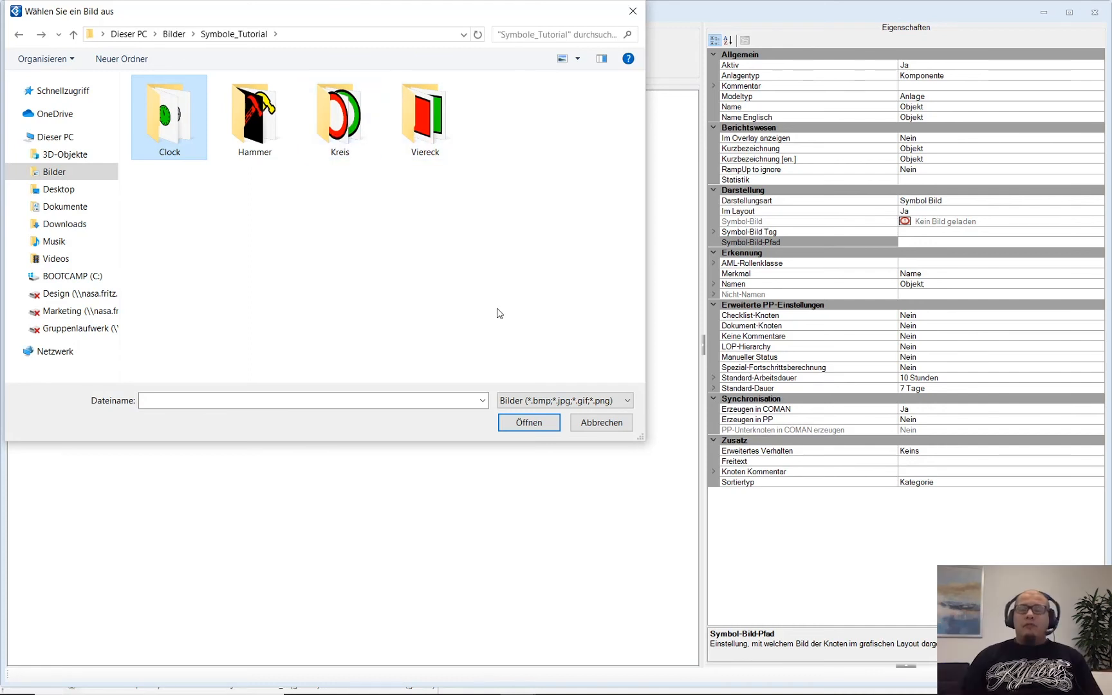
double_click(356, 143)
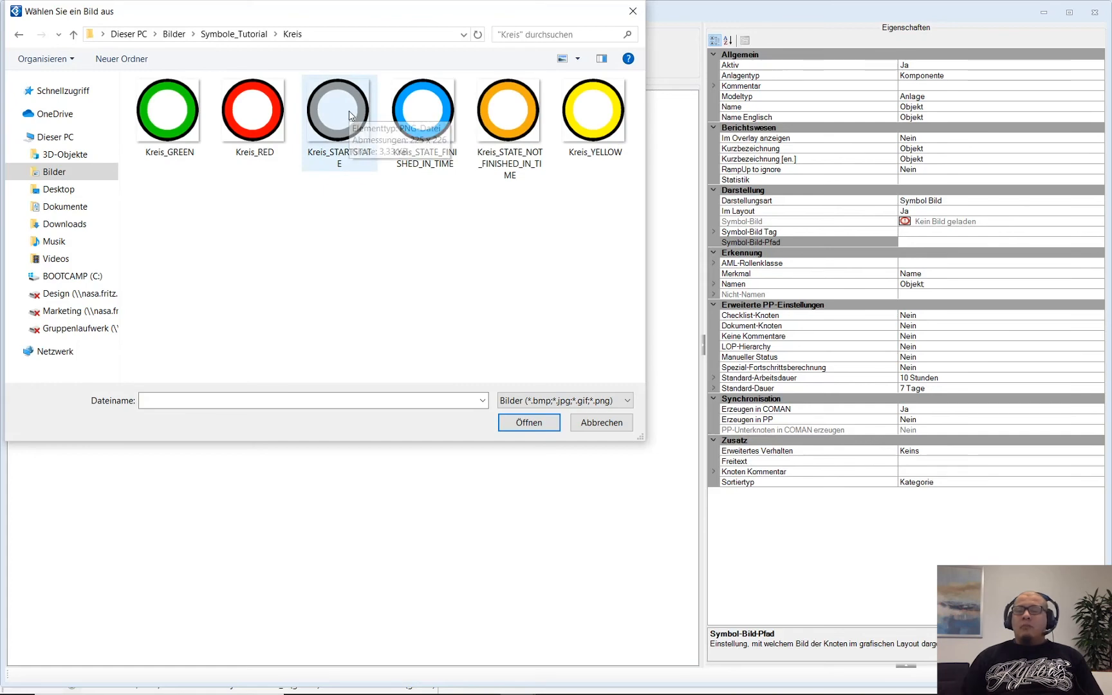
double_click(348, 113)
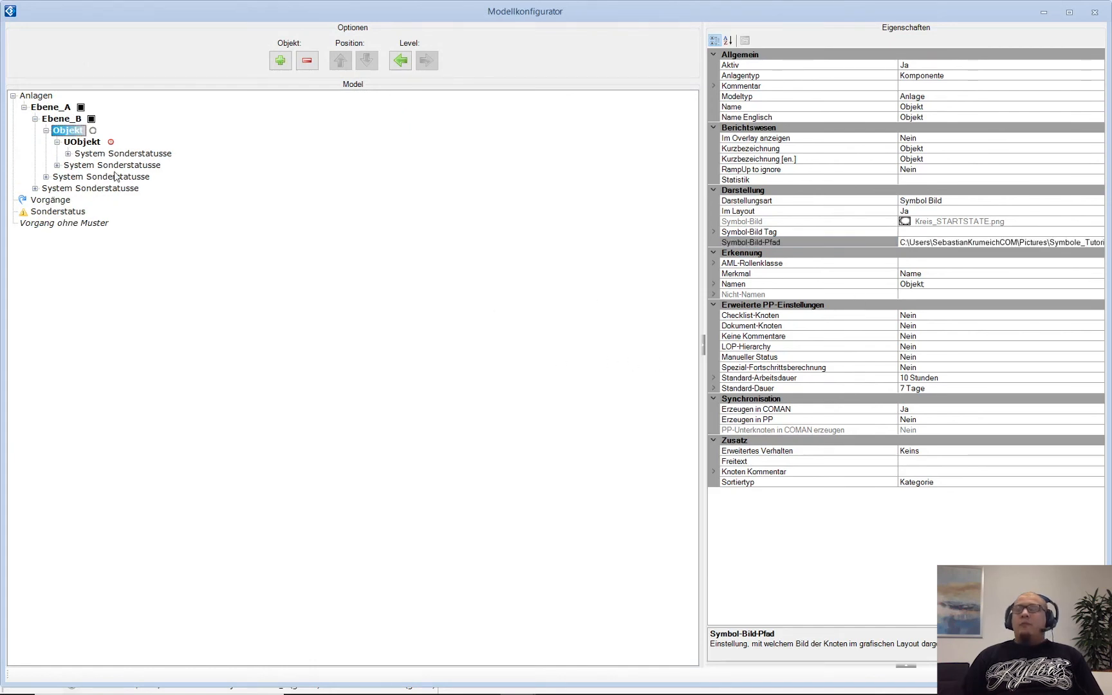
- Assign Viereck_STARTSTATE from the Viereck folder in File Explorer to the UObjekt node and accept replacing its Sonderstatus icons
left_click(377, 684)
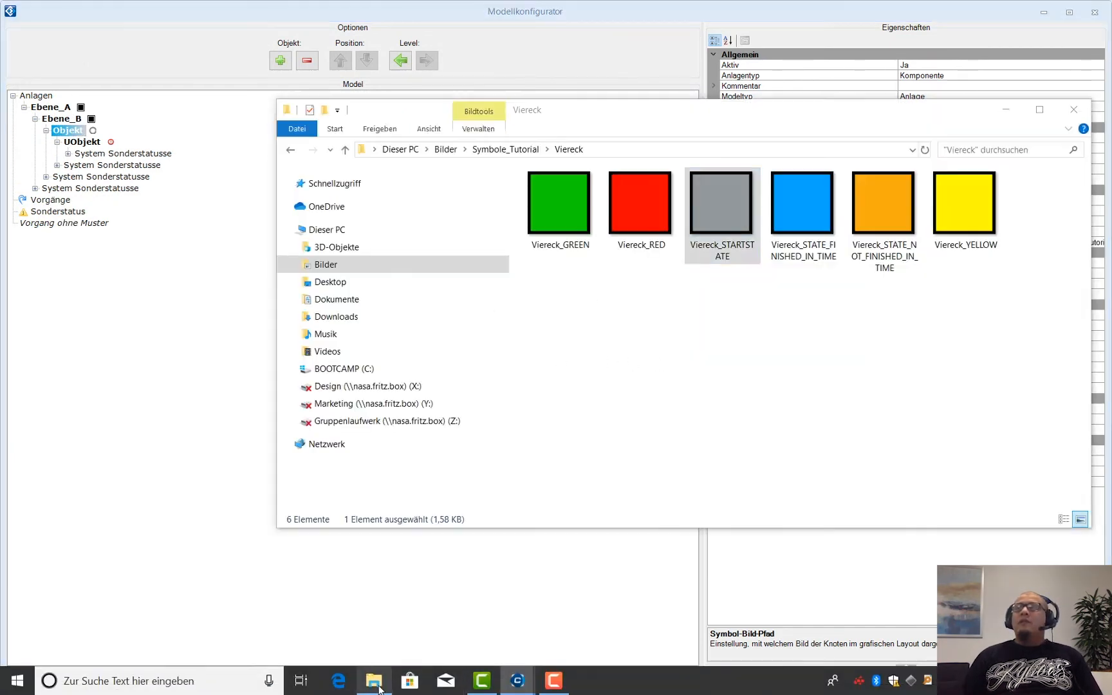
left_click_drag(637, 116, 731, 75)
left_click(687, 212)
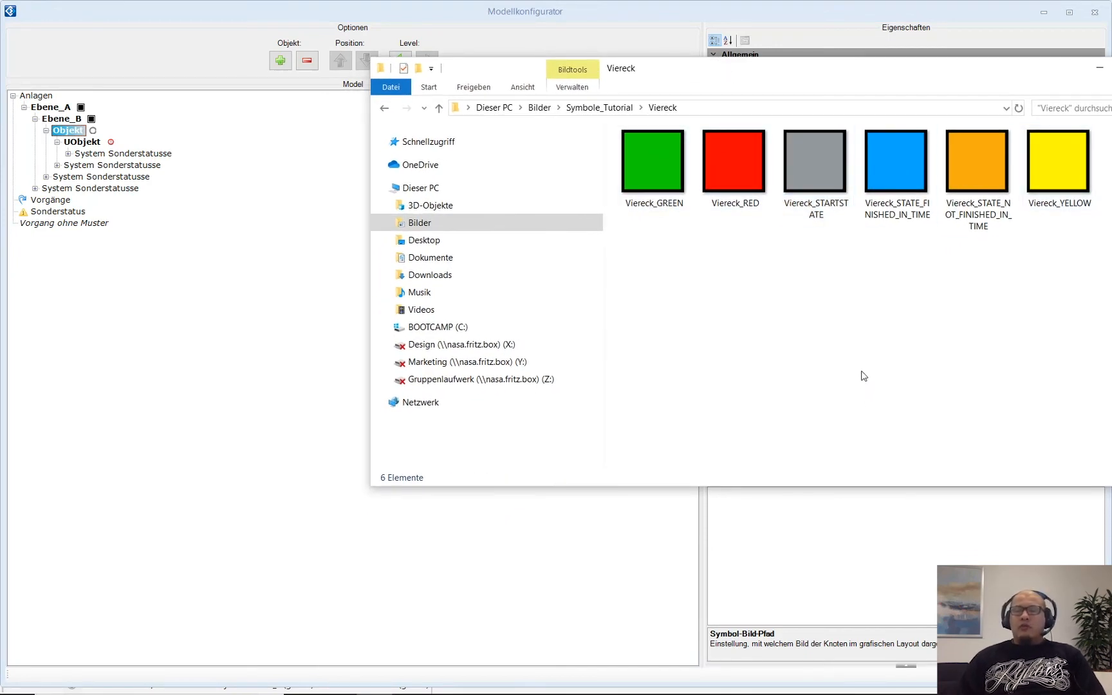
left_click_drag(816, 169, 88, 147)
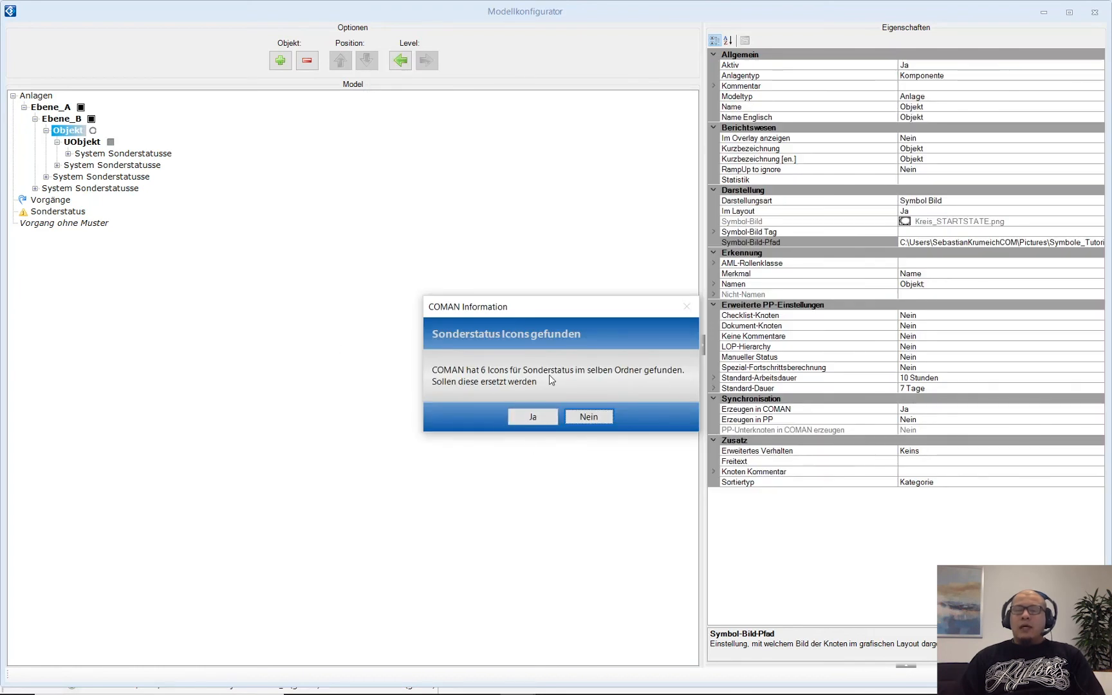
left_click(531, 417)
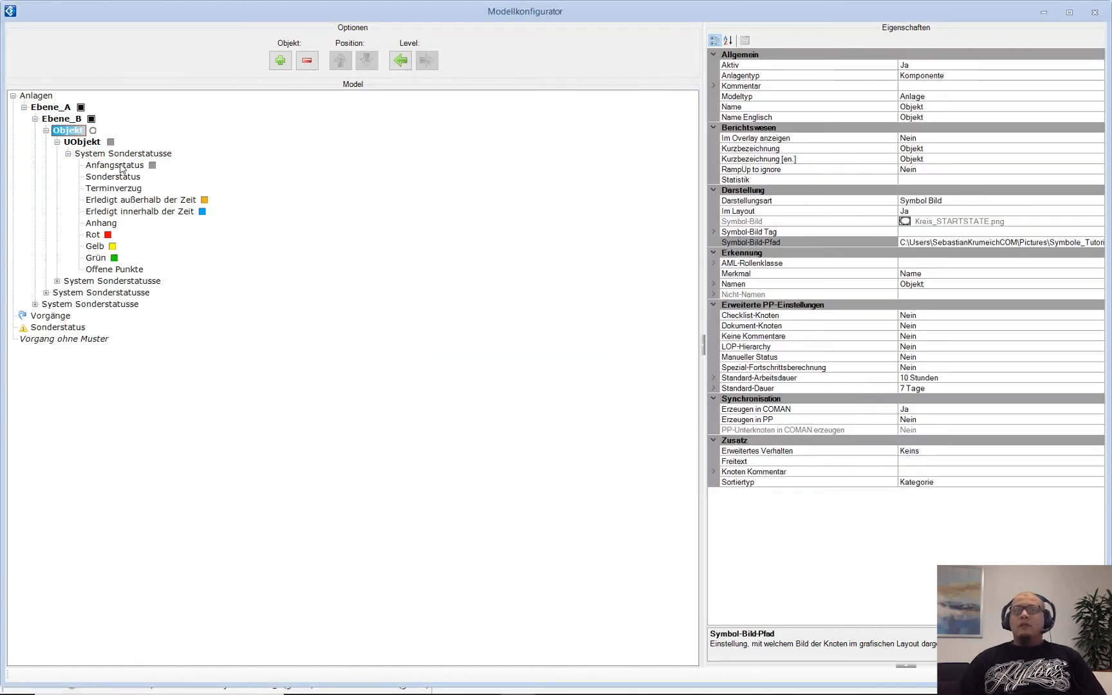
- Review the icons assigned to UObjekt's System Sonderstatusse entries, from Anfangsstatus through Grün
left_click(116, 164)
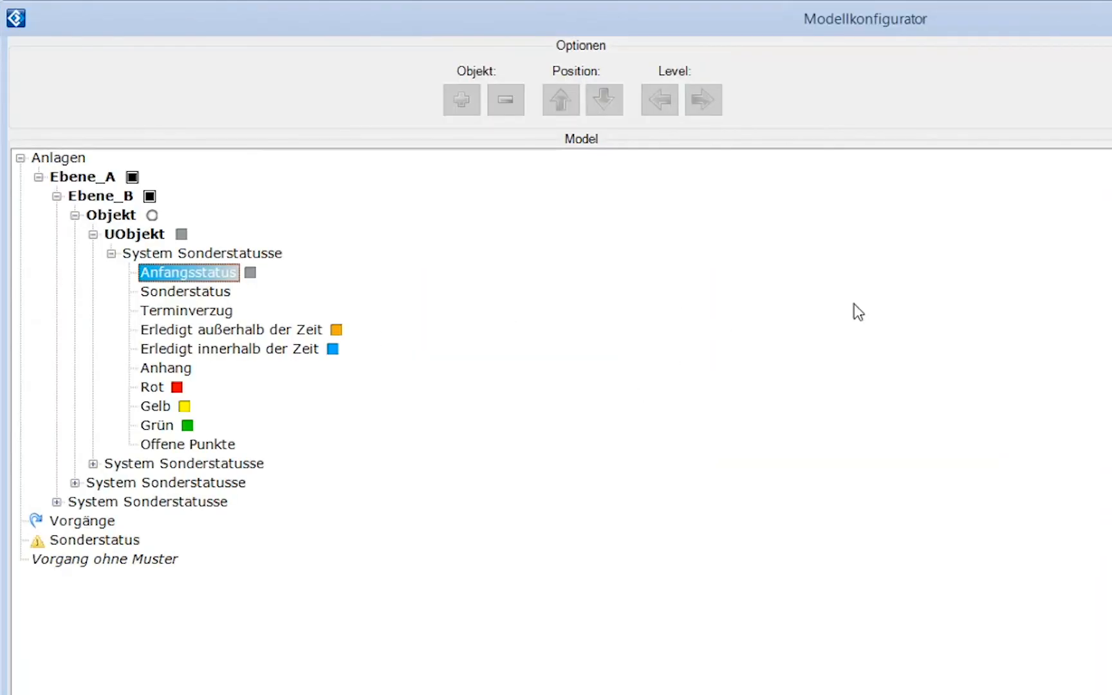
key("Down")
key("Down")
key("Down")
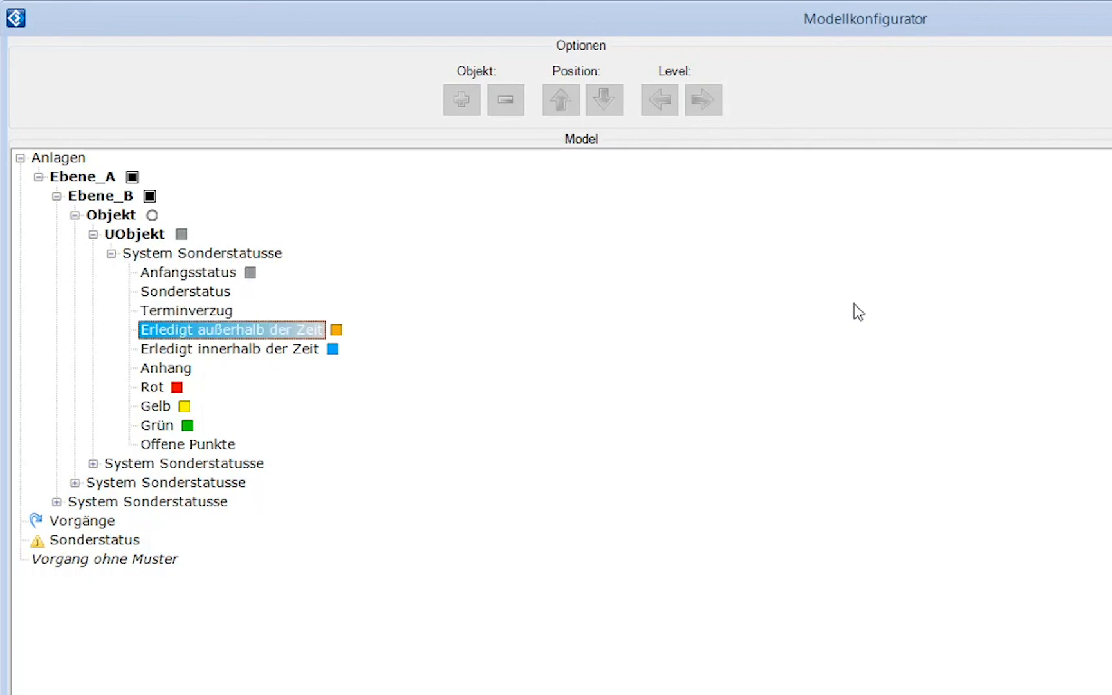
key("Down")
key("Down")
key("Down")
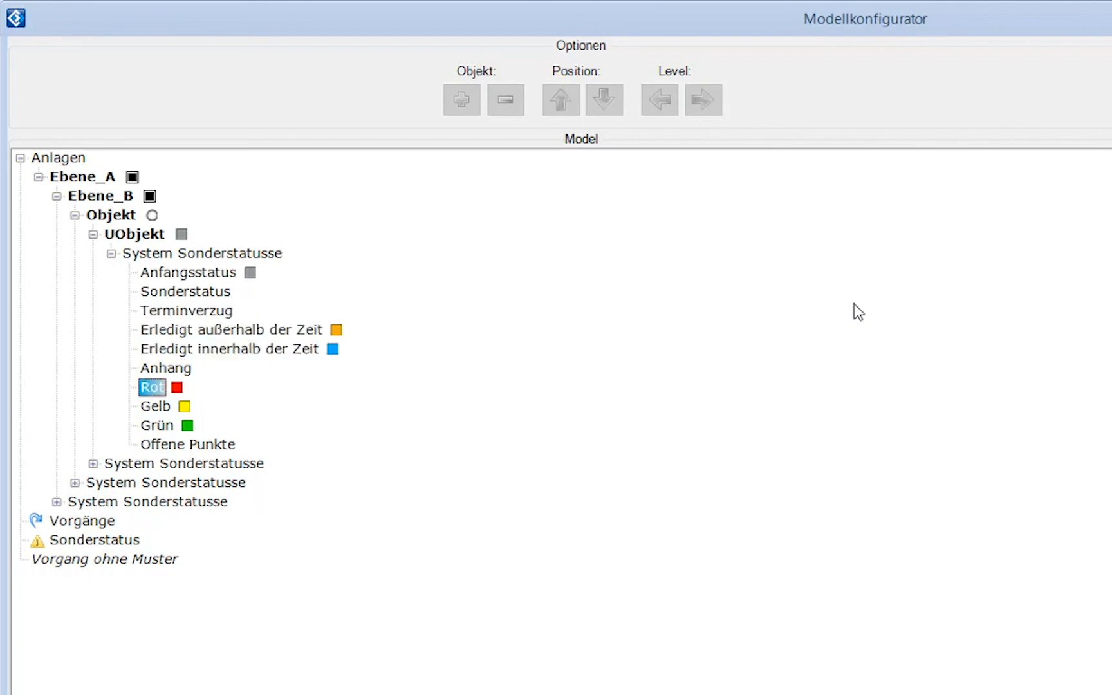
key("Down")
key("Down")
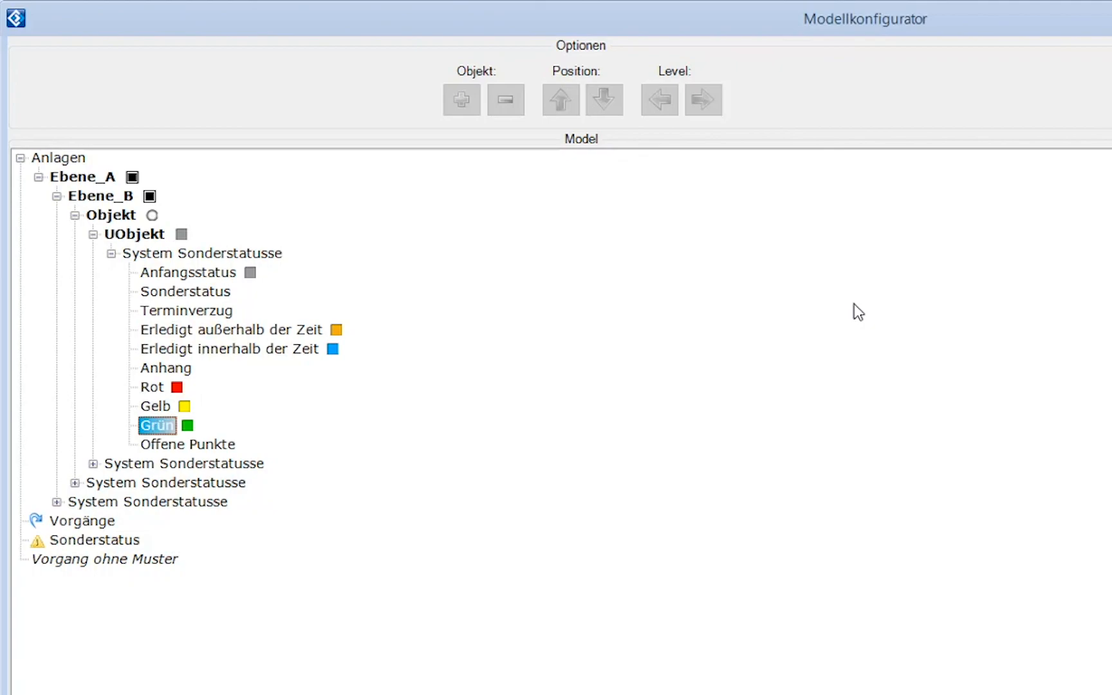